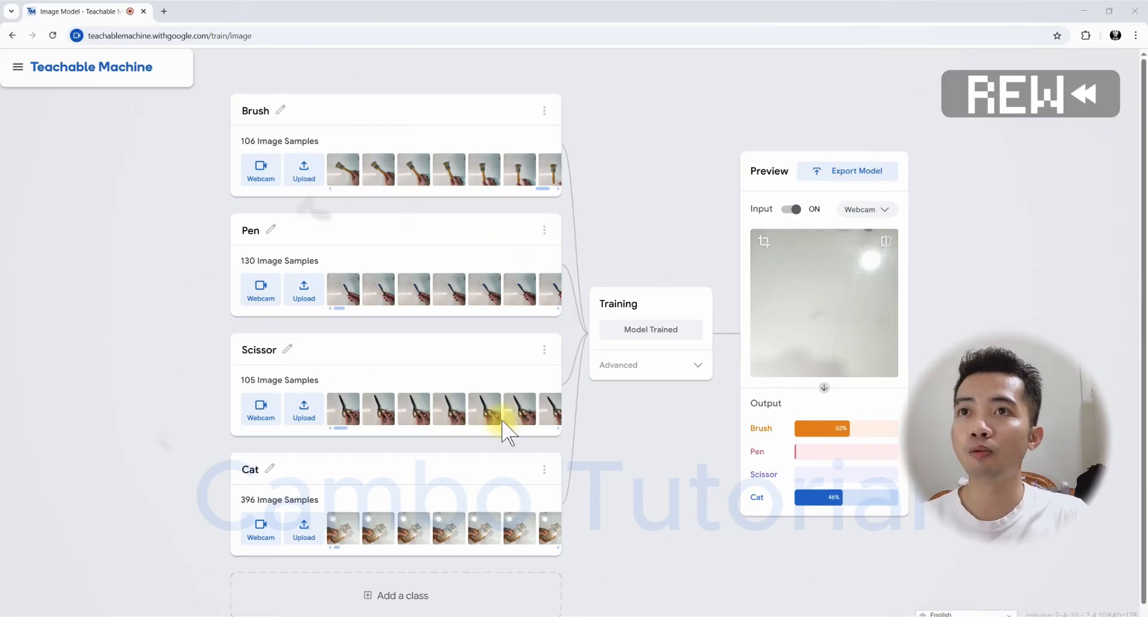
- View the fifth sample image of the Scissor class enlarged, then close it
left_click(485, 416)
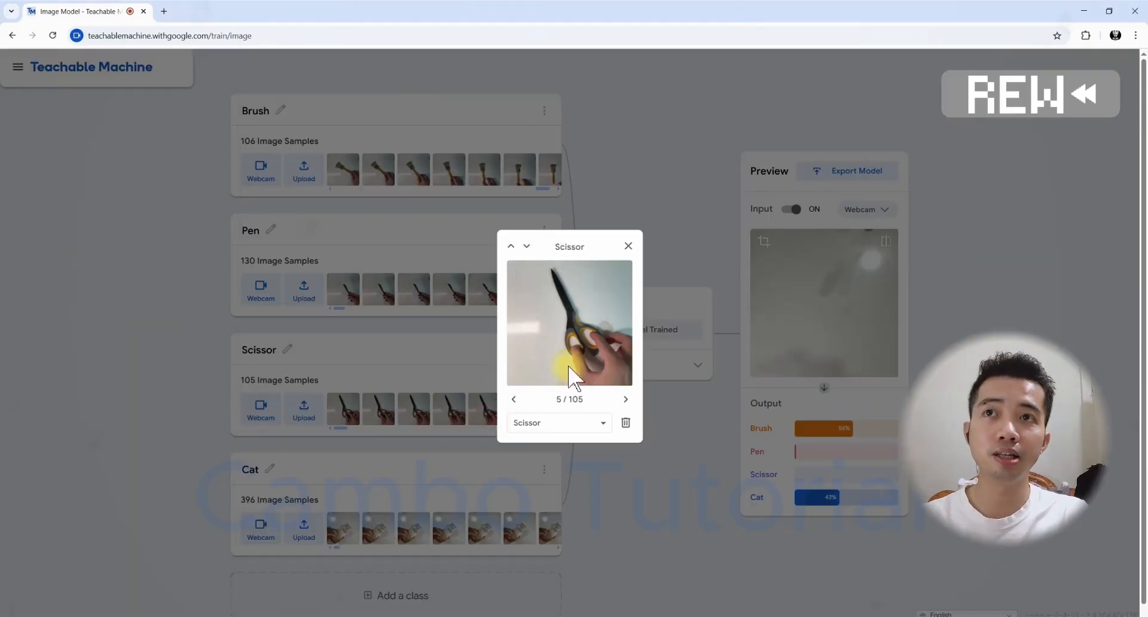
left_click(628, 245)
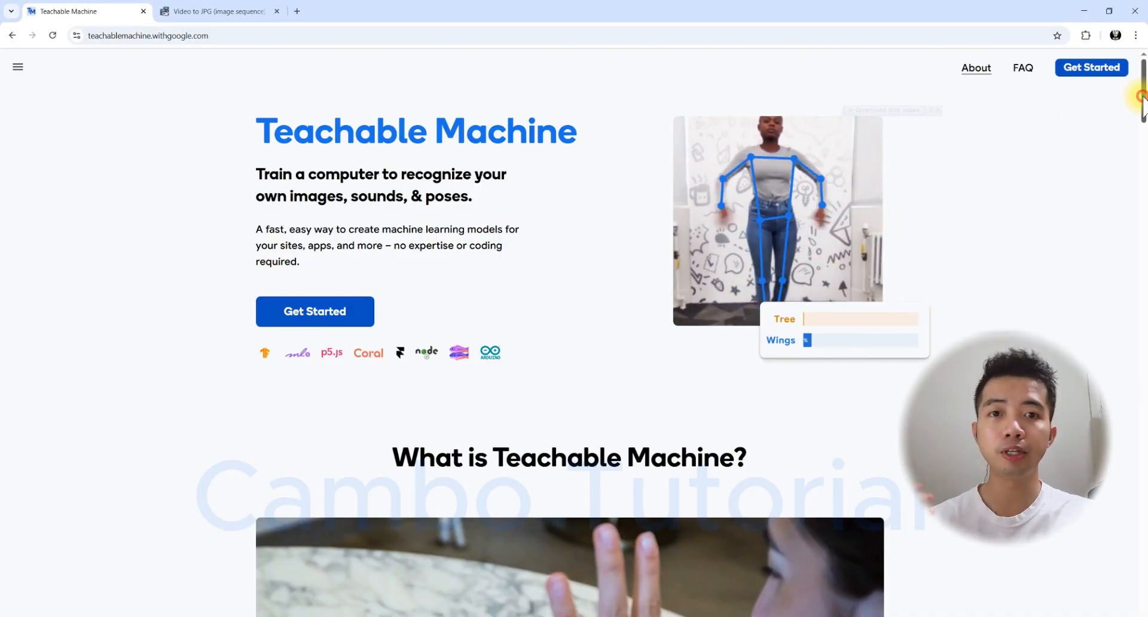
- Start a new image project from the Teachable Machine home page, using the standard image model
left_click_drag(1142, 99, 1143, 205)
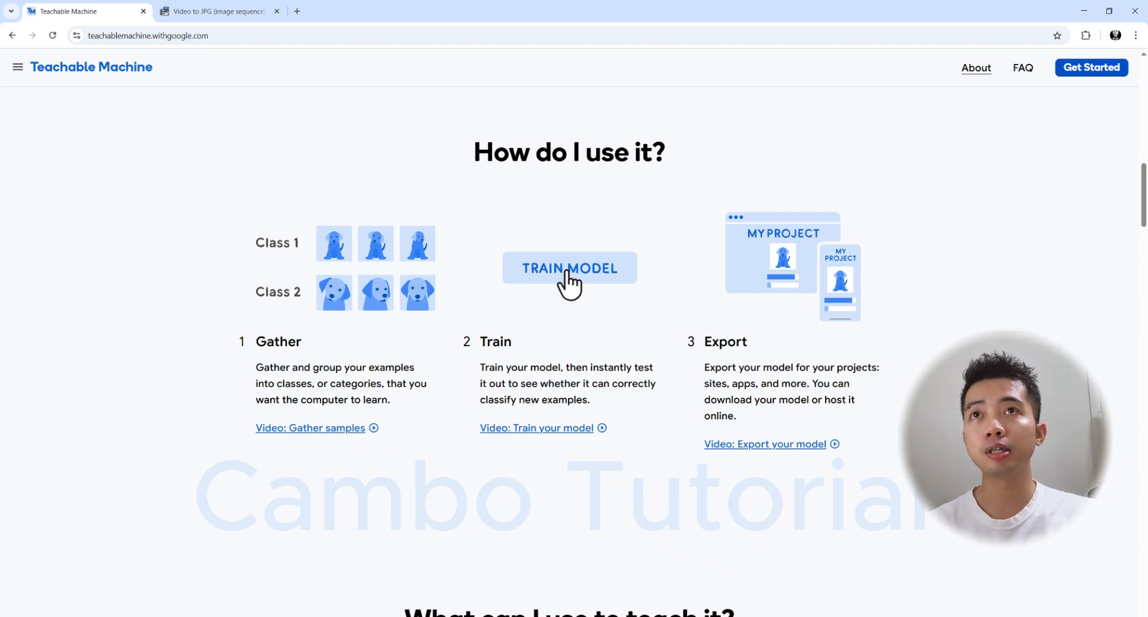
left_click_drag(1133, 184, 1133, 247)
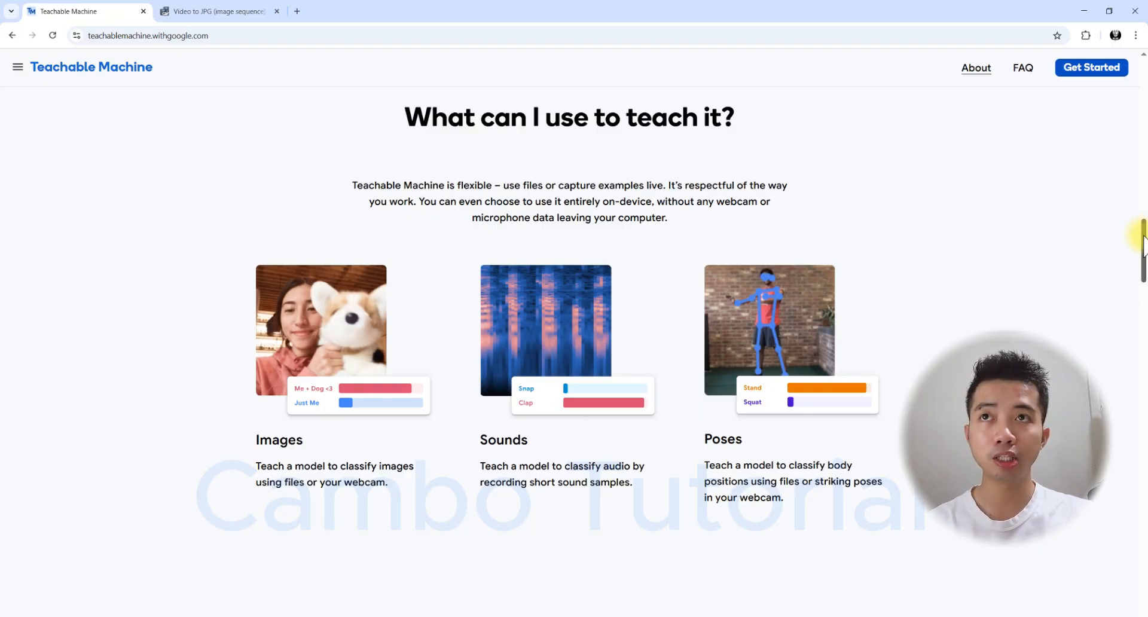
left_click_drag(1143, 238, 1144, 328)
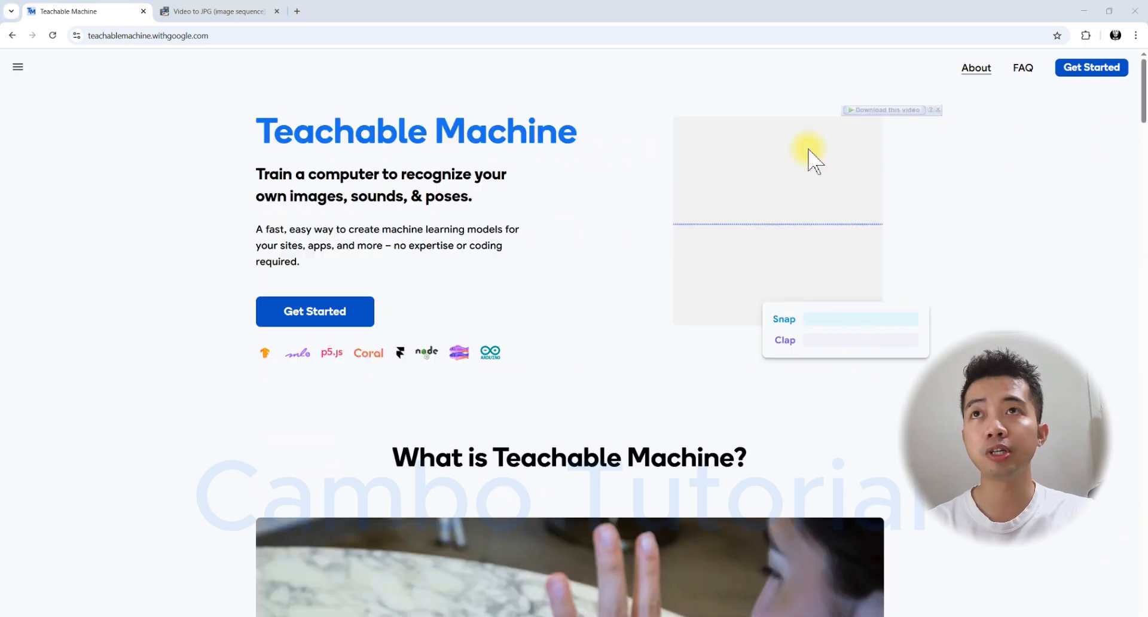
left_click(316, 311)
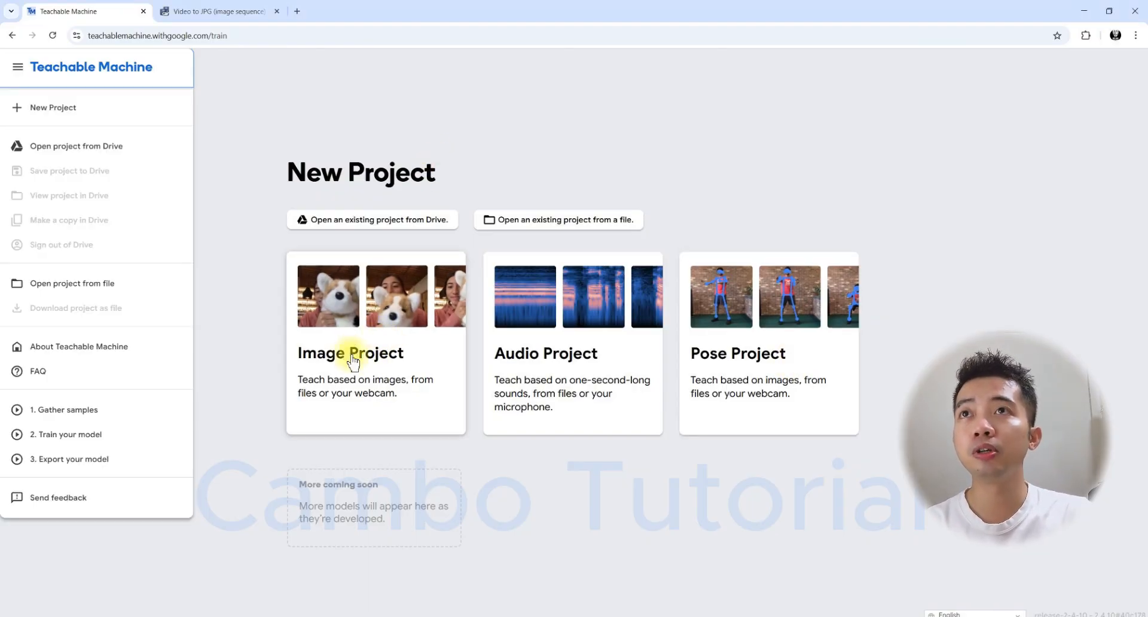
left_click(361, 349)
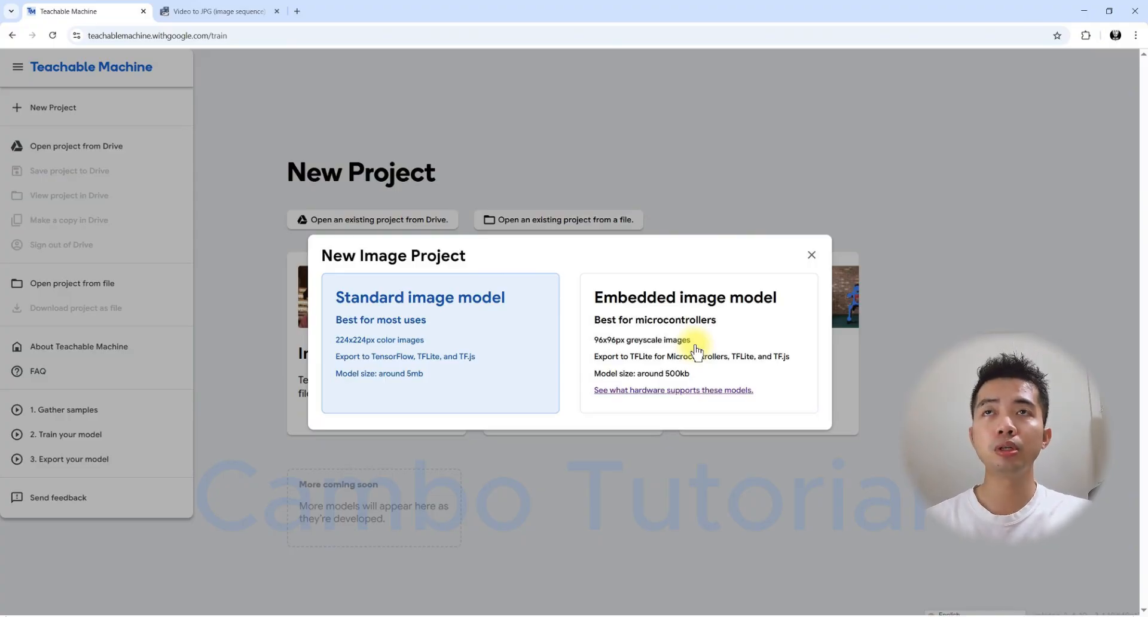
left_click(425, 326)
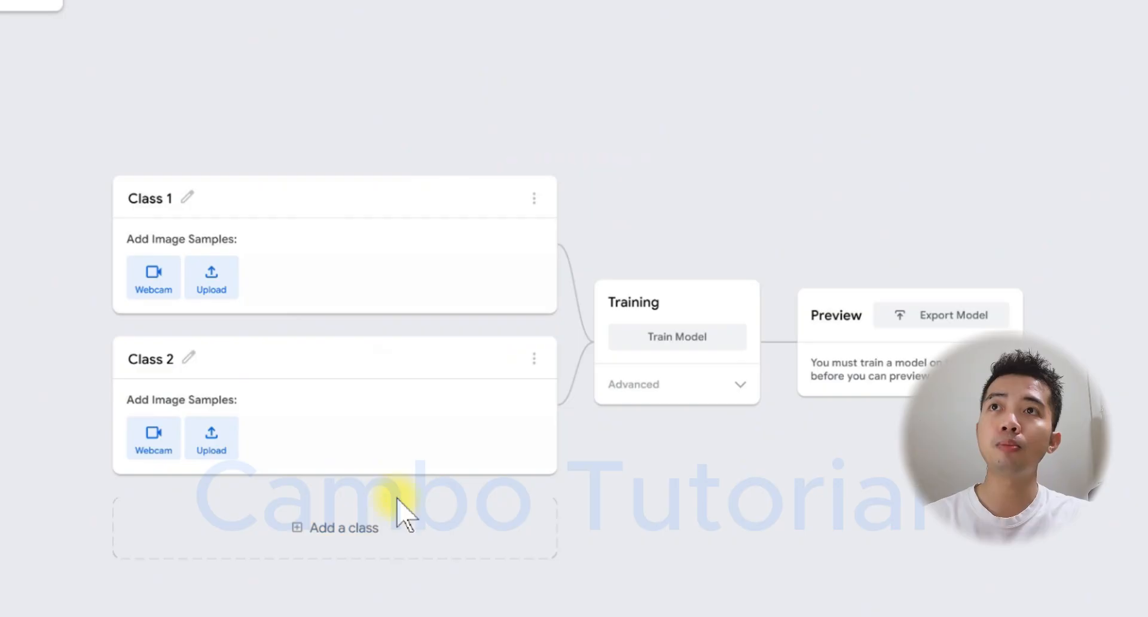
- Add two more classes to the project and open the file upload area for Class 1
left_click(396, 536)
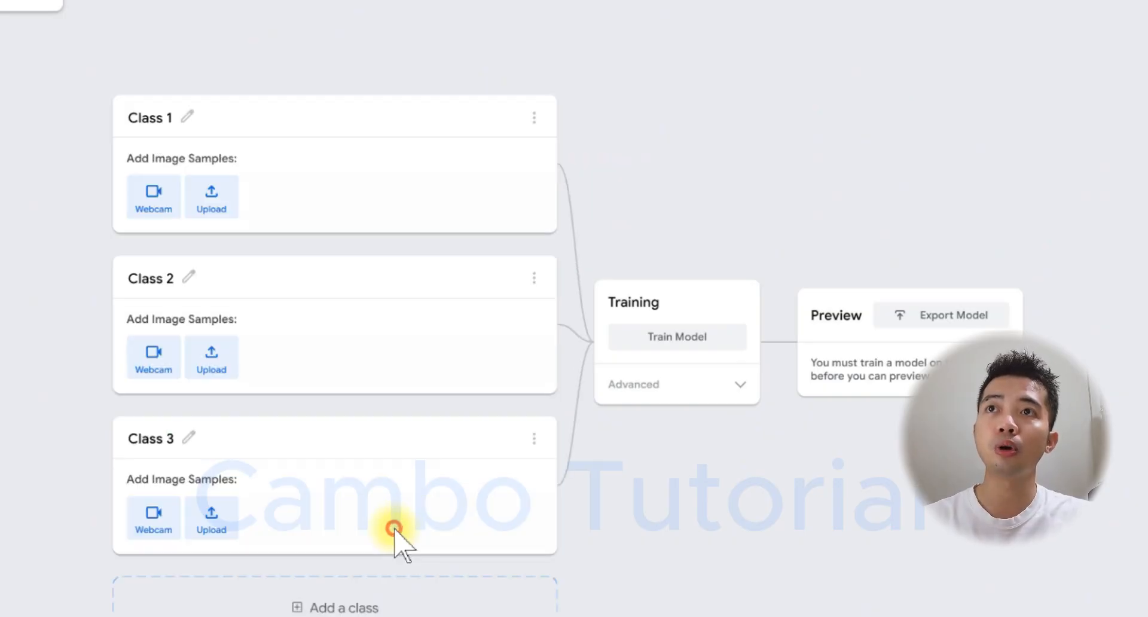
left_click(377, 608)
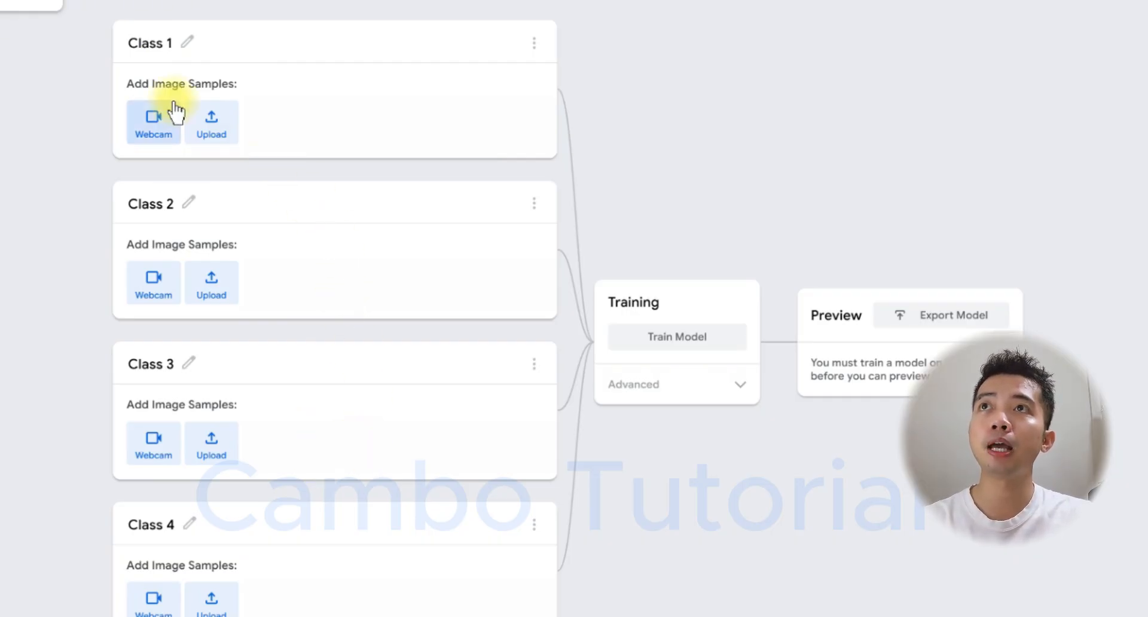
left_click(229, 141)
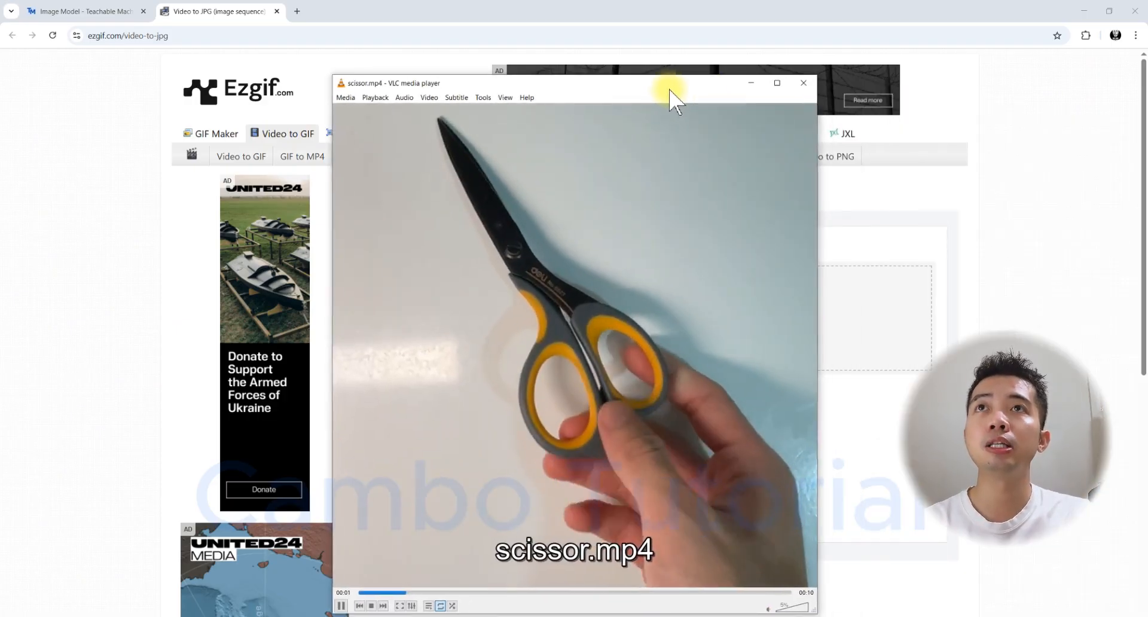
- Close the VLC preview of scissor.mp4 and upload that video to the Ezgif Video to JPG converter
left_click_drag(666, 90, 733, 57)
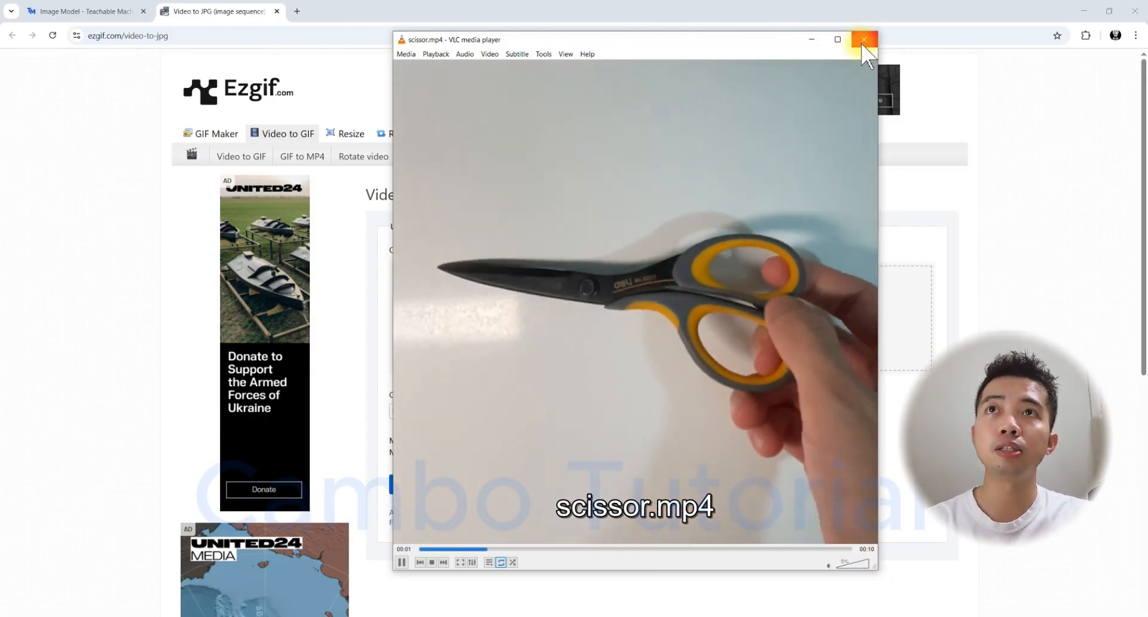
left_click(862, 42)
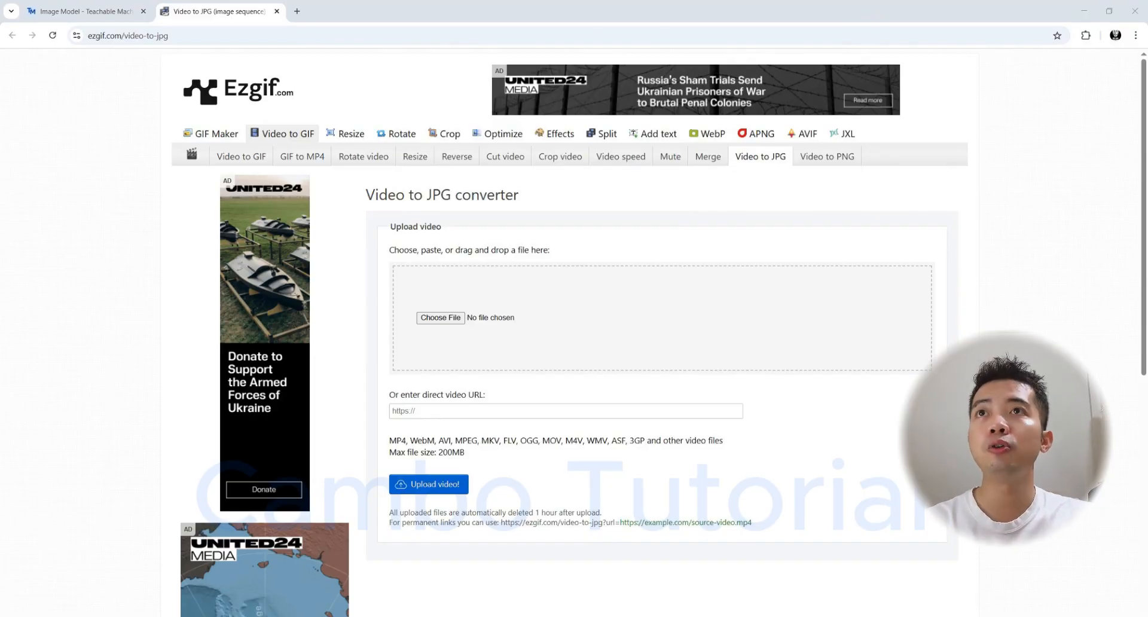
left_click_drag(908, 203, 538, 321)
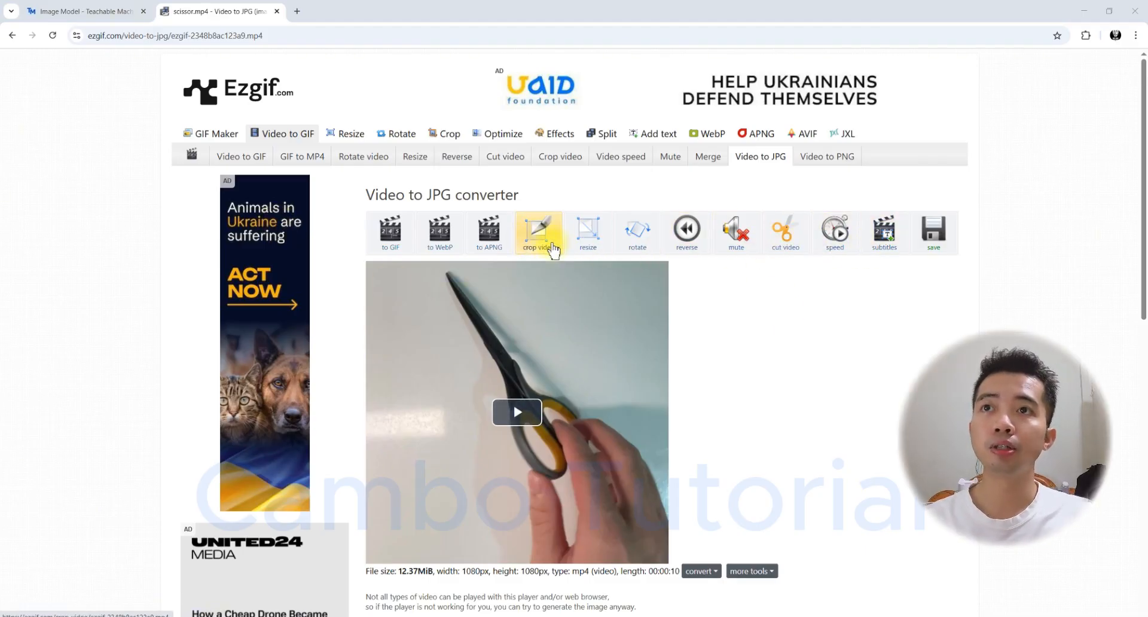
- Convert the scissor video to JPG images at size 320xAUTO and a frame rate of 10 FPS
scroll(725, 333, "down", 4)
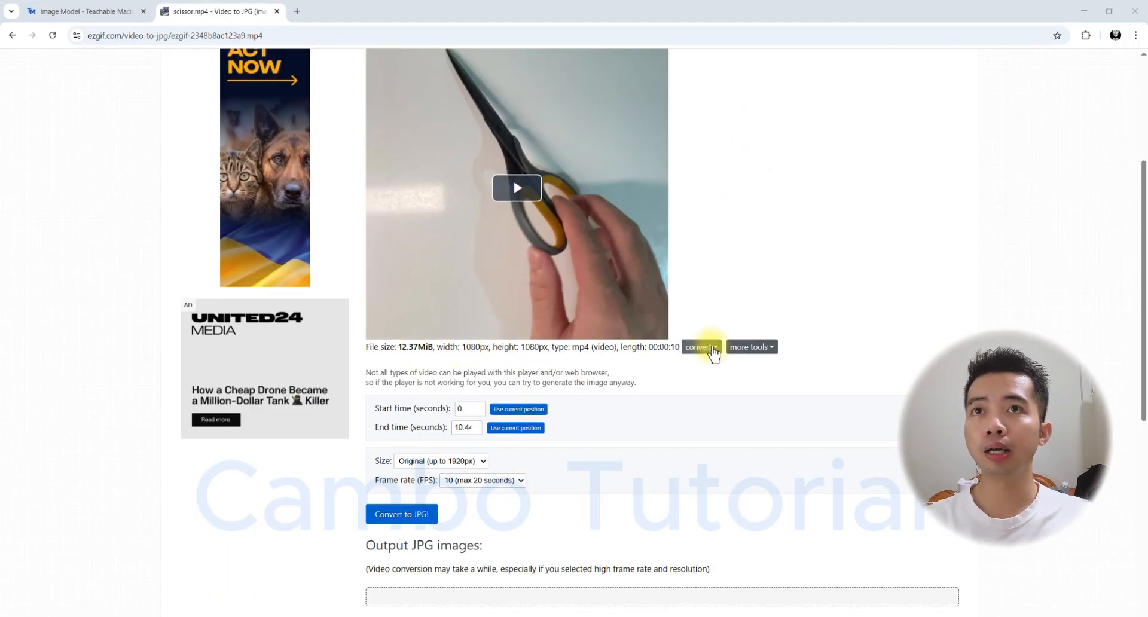
left_click(711, 352)
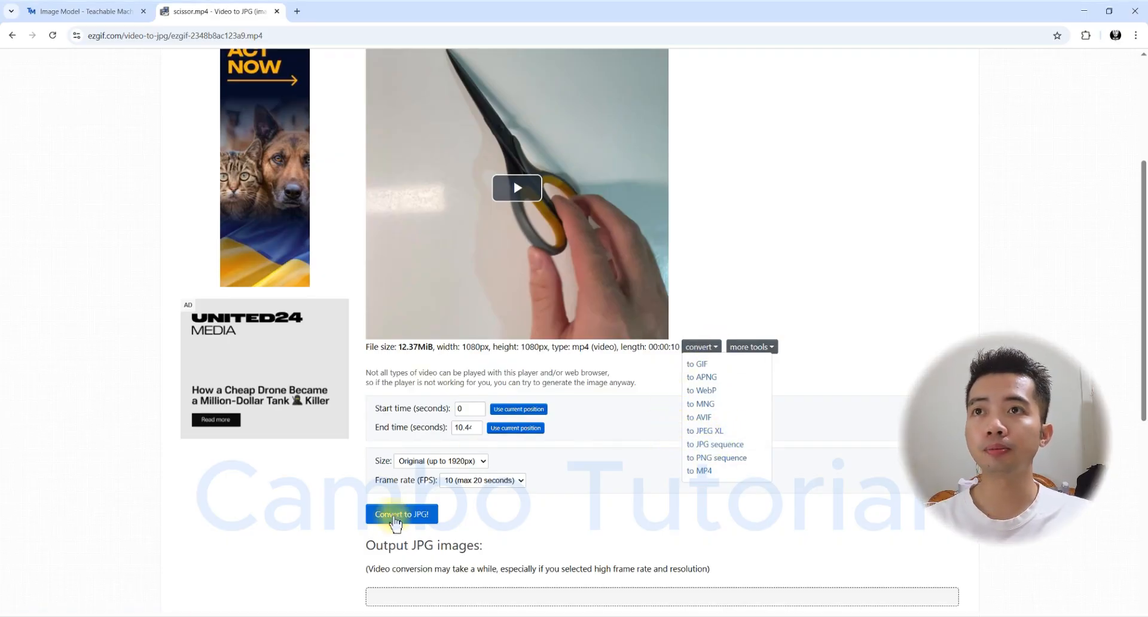
scroll(461, 413, "down", 3)
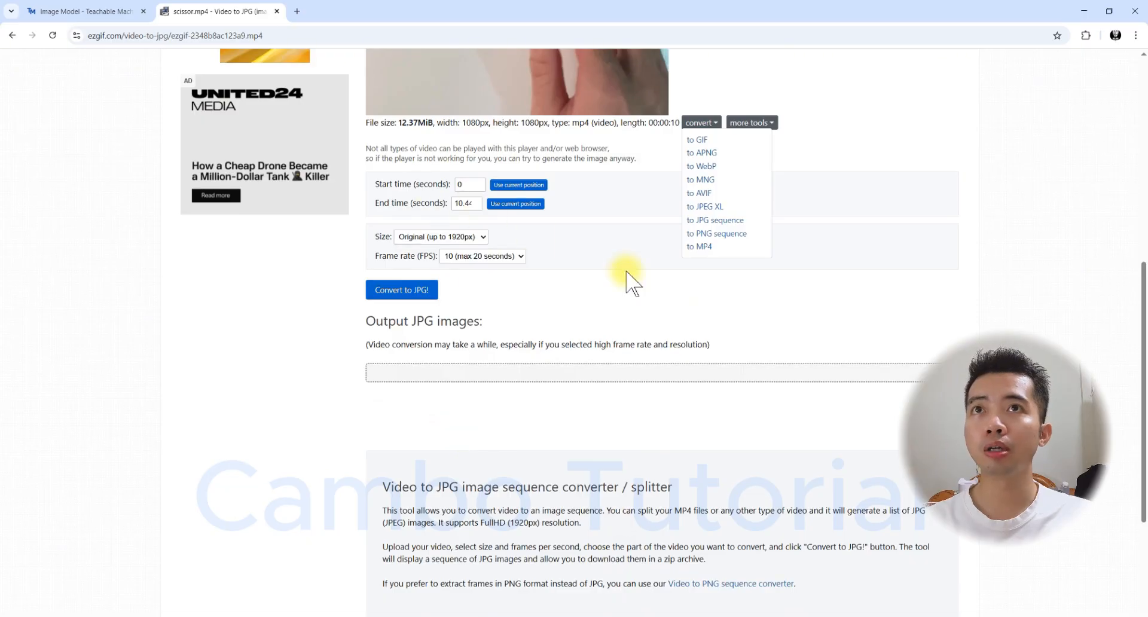
left_click(704, 125)
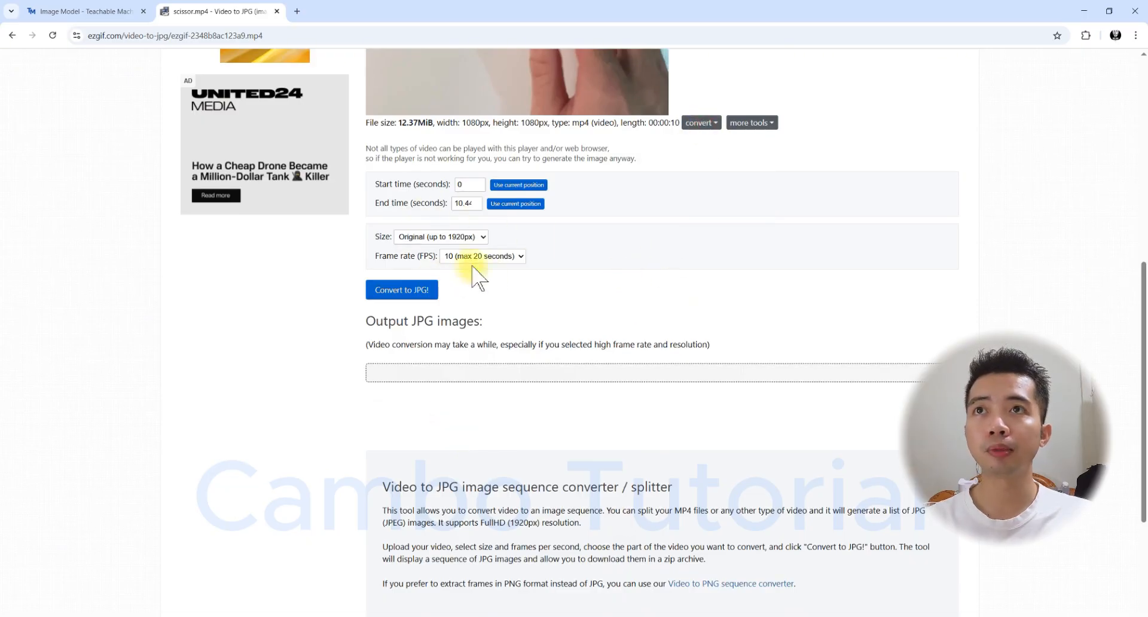
left_click(456, 236)
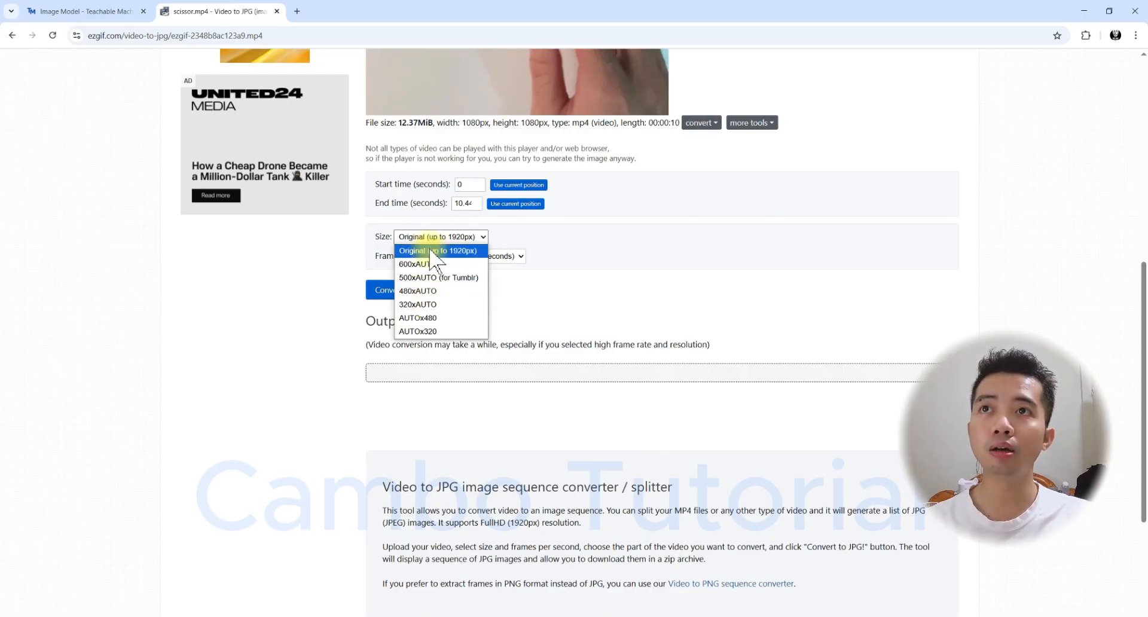
left_click(443, 309)
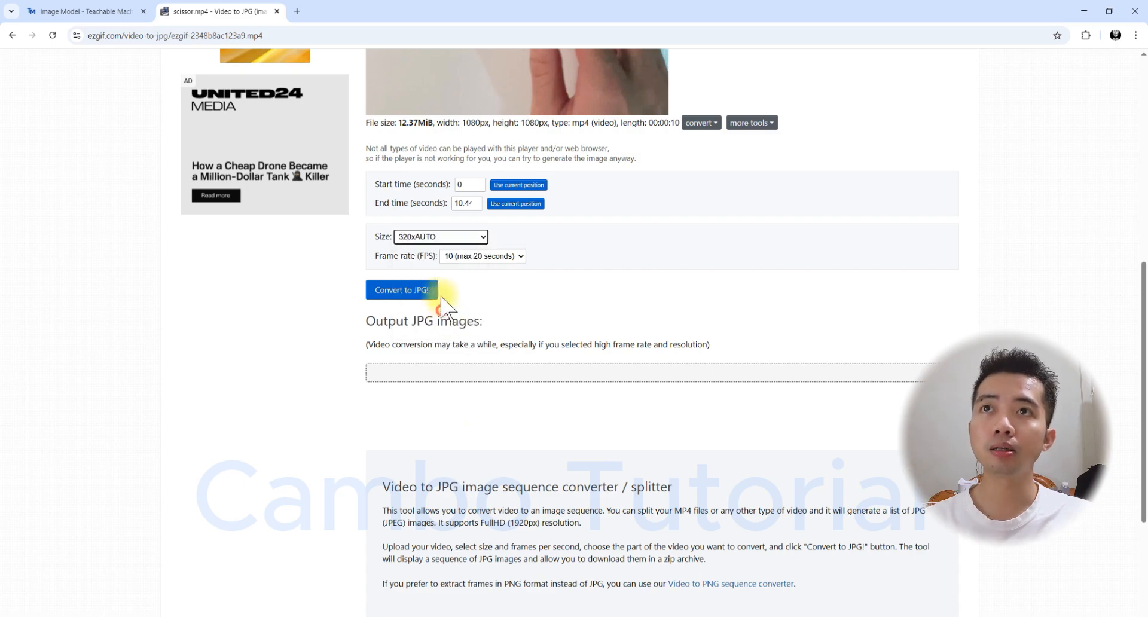
left_click(495, 260)
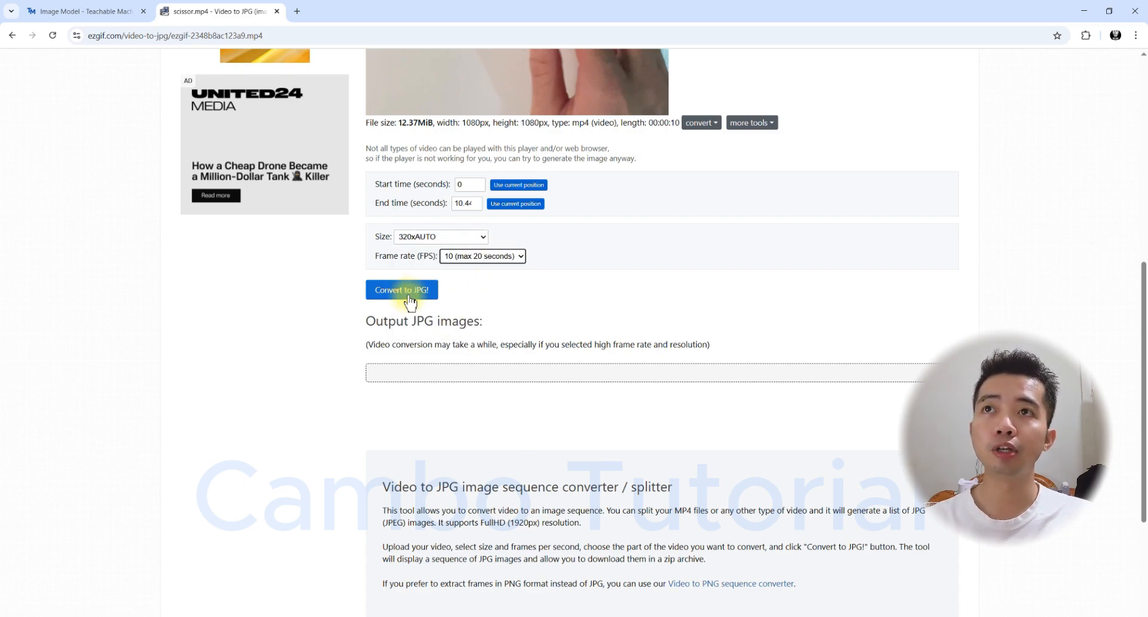
left_click(410, 301)
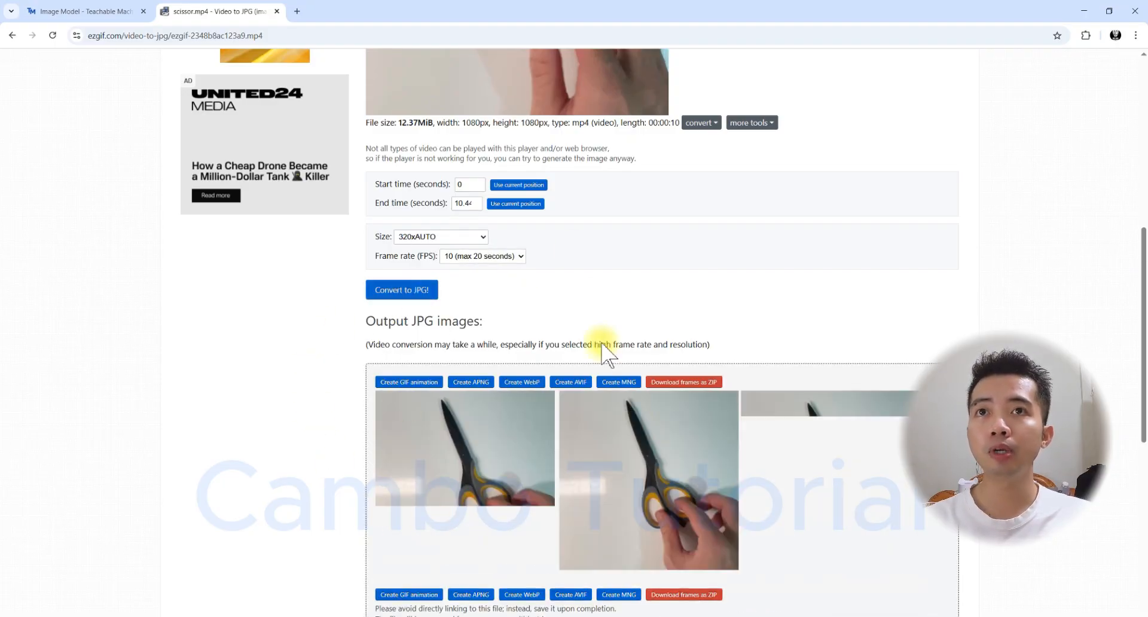
- Review the extracted scissor frames and download them all as the archive ezgif-split.zip
left_click_drag(1143, 224, 1147, 396)
scroll(817, 413, "down", 10)
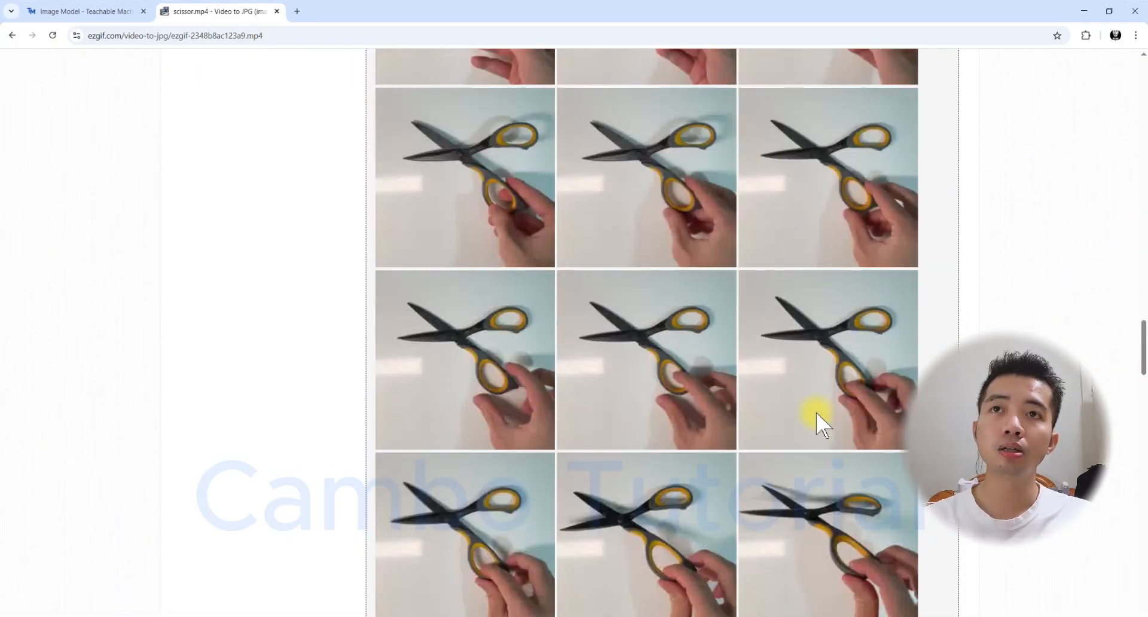
scroll(817, 418, "down", 20)
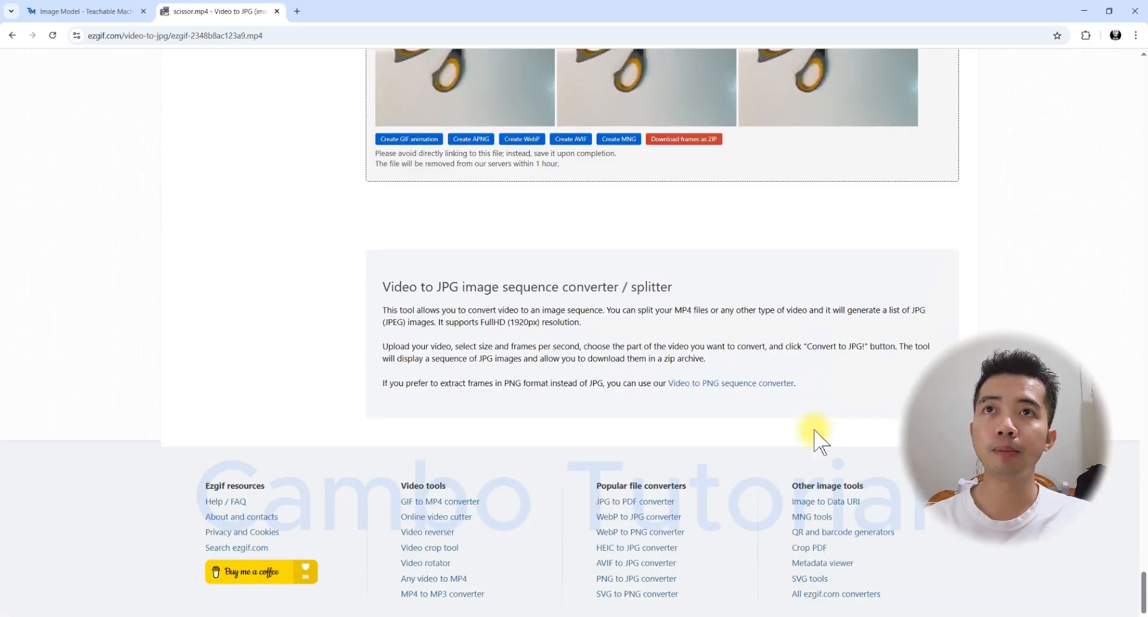
scroll(815, 430, "up", 10)
left_click_drag(1143, 526, 1142, 113)
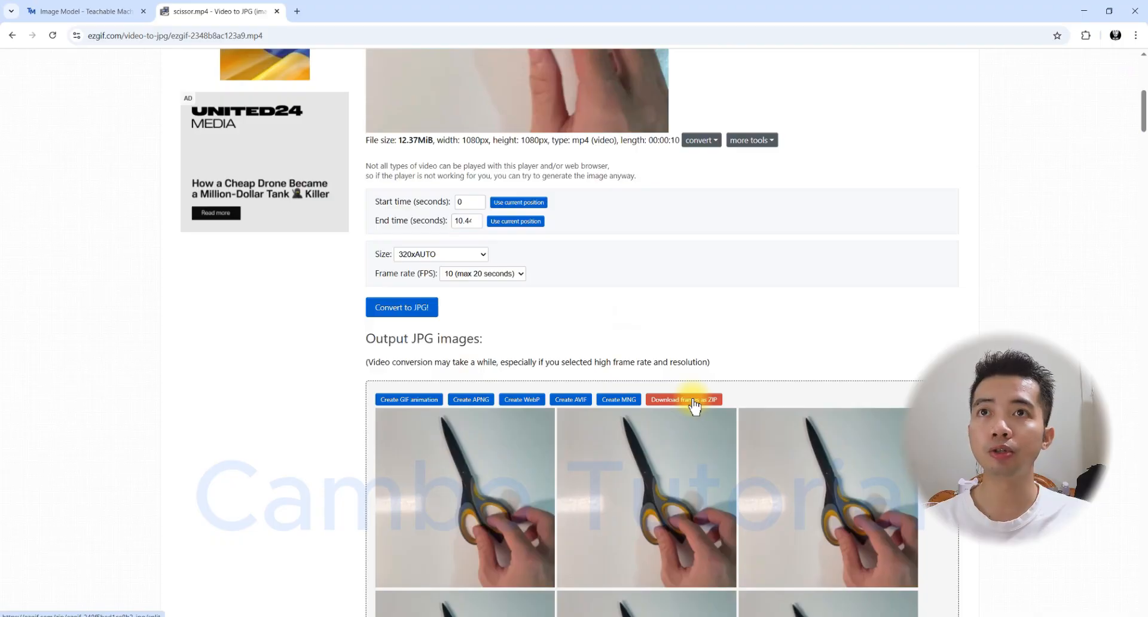
left_click(692, 400)
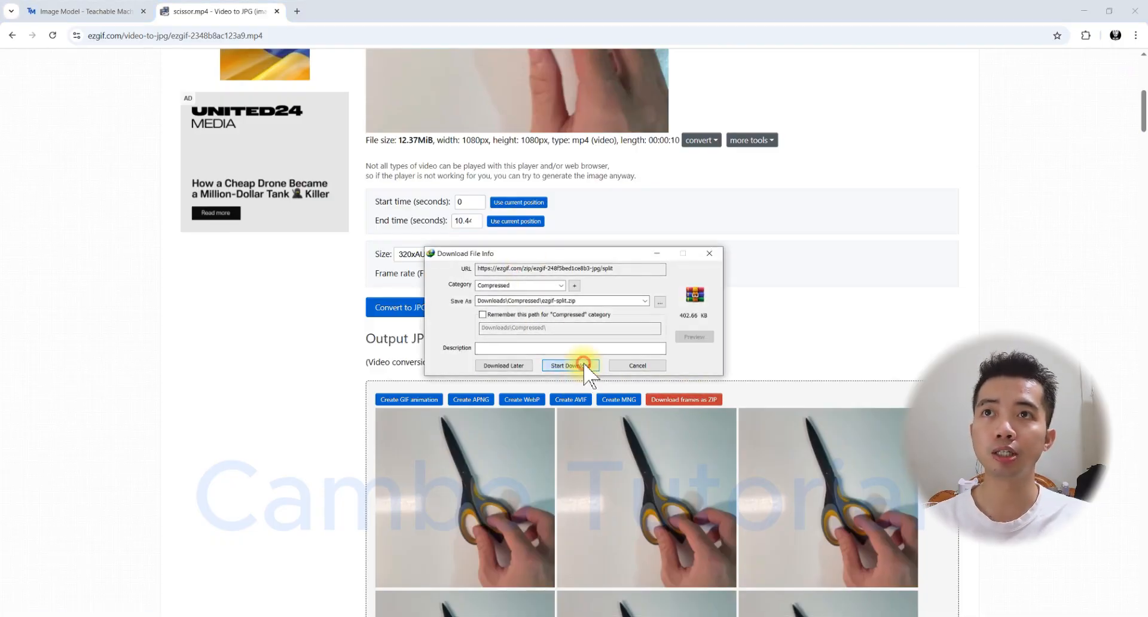
left_click(571, 365)
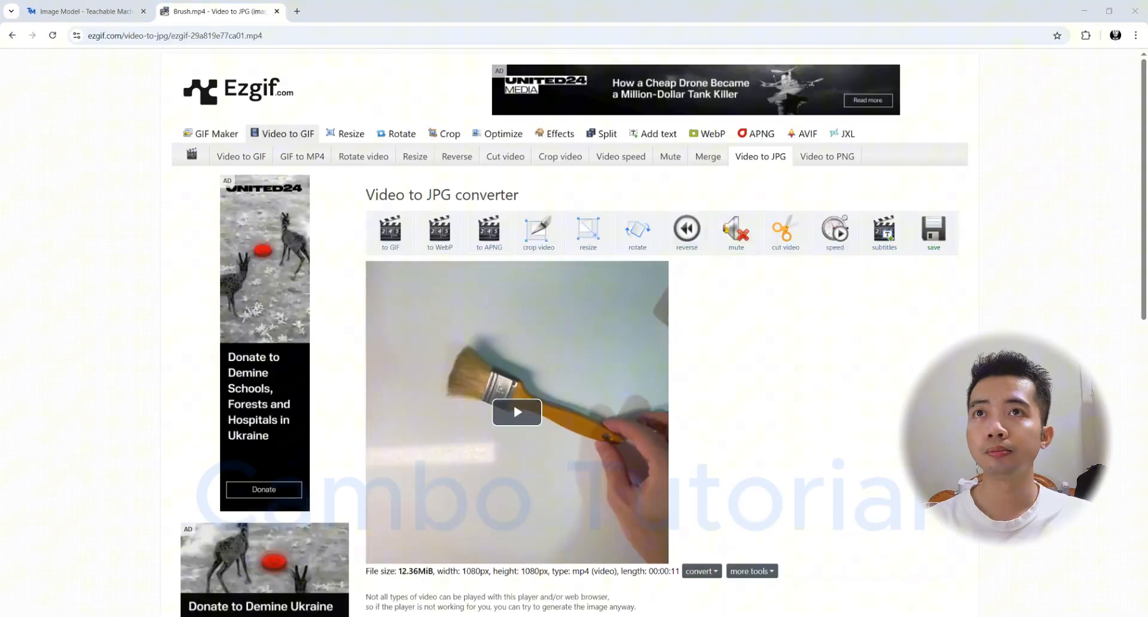
- In the Teachable Machine project, rename Class 1 as Brush and upload the brush frame images as its samples
left_click_drag(1142, 113, 1142, 275)
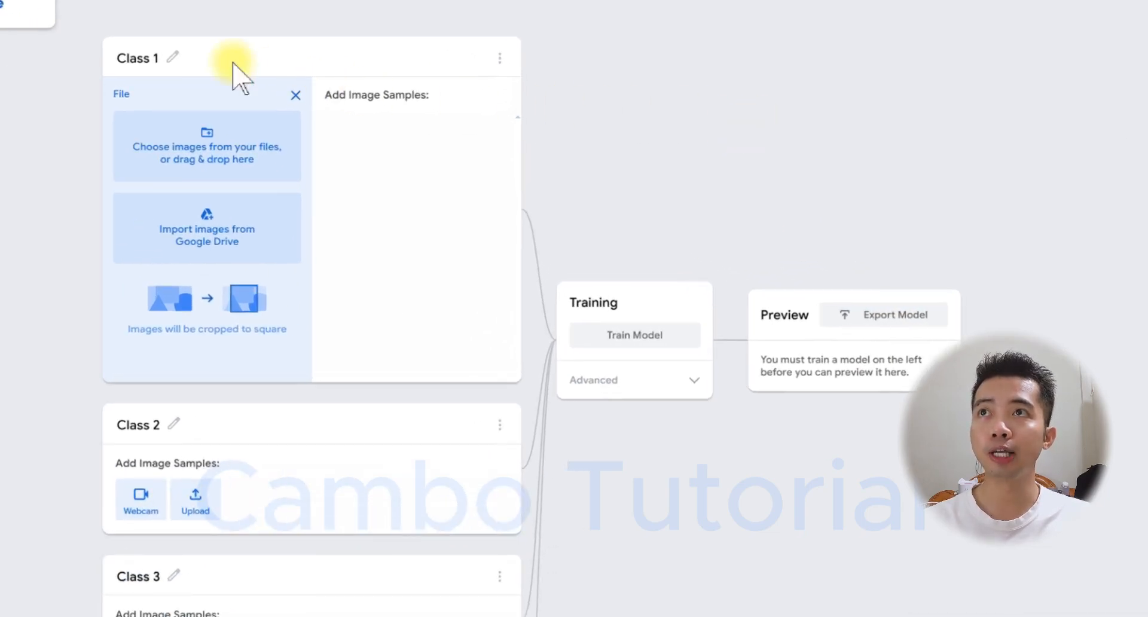
left_click(172, 58)
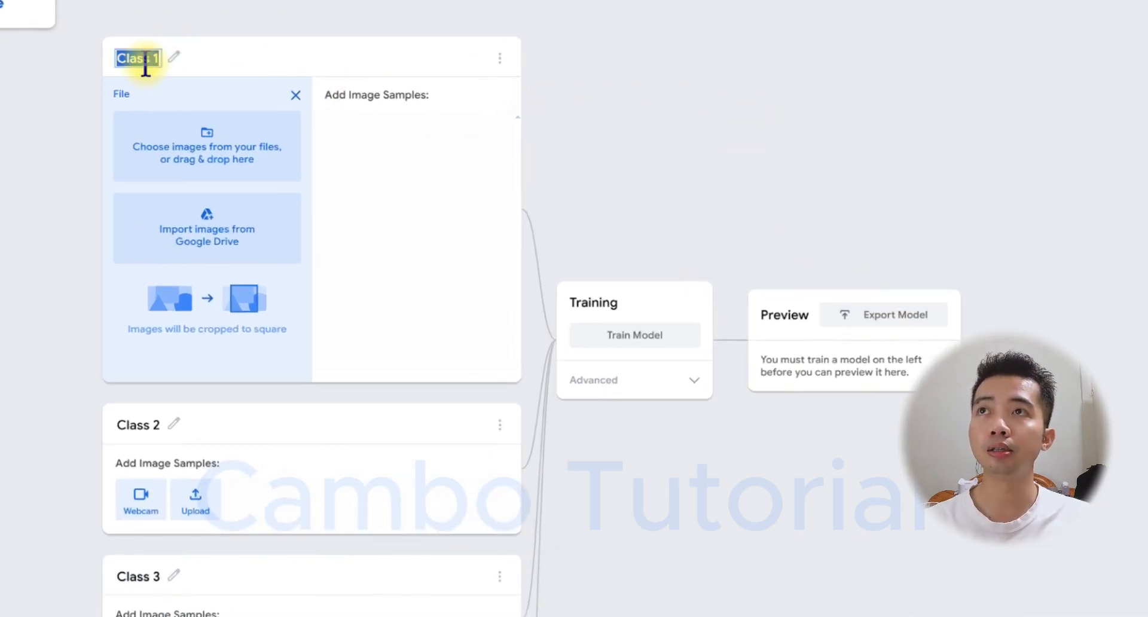
type("rush")
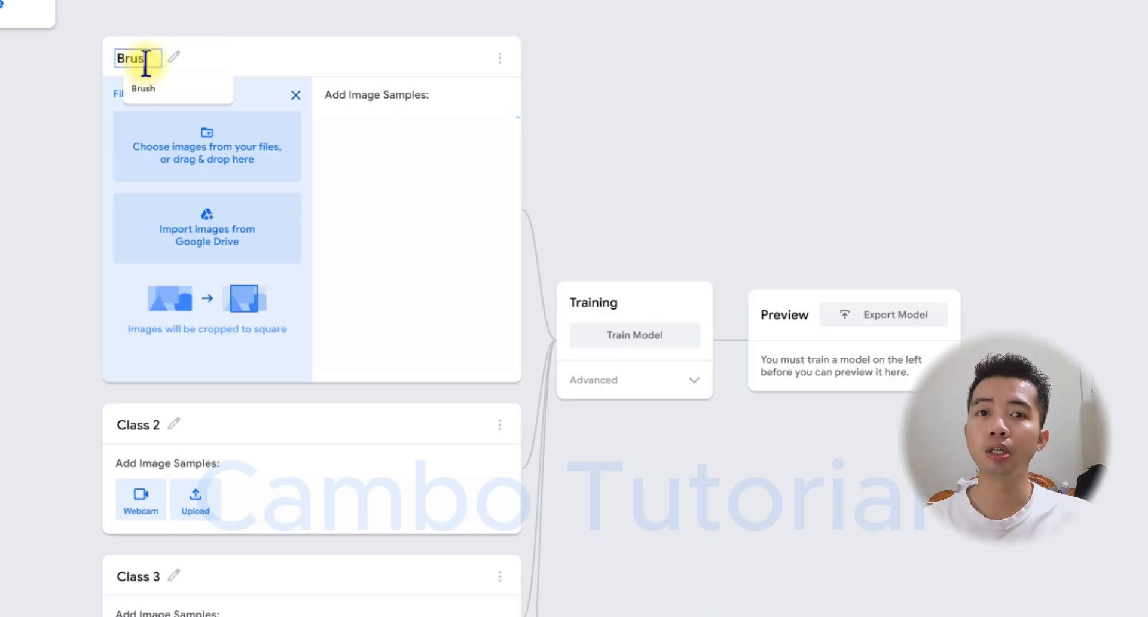
left_click(239, 46)
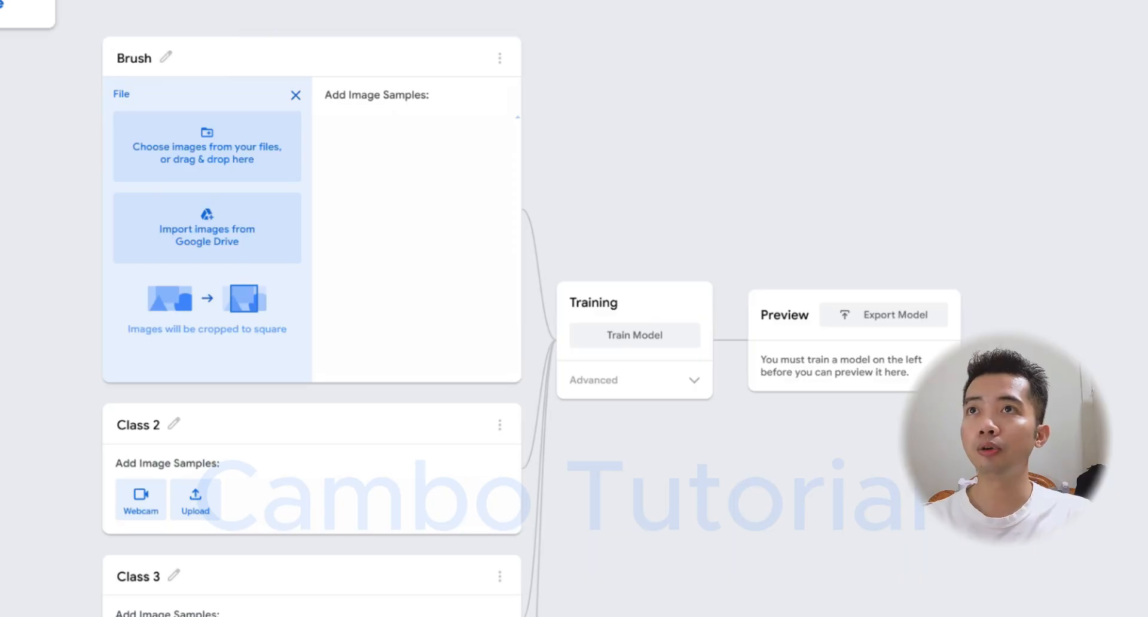
mouse_move(930, 137)
left_mouse_down()
mouse_move(530, 165)
mouse_move(214, 154)
left_mouse_up()
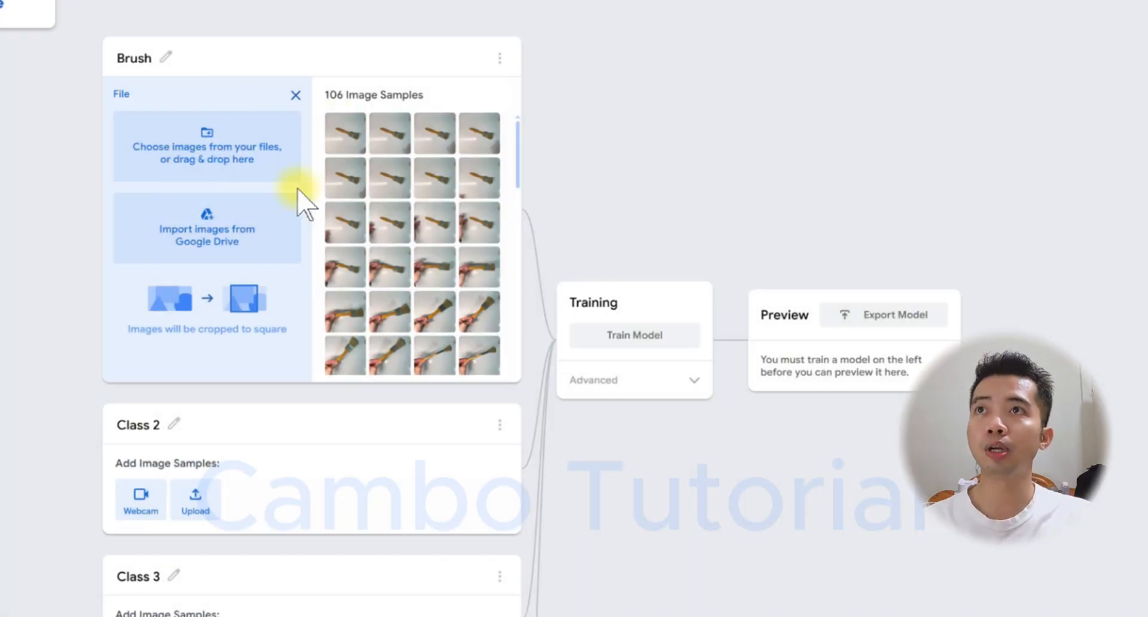
left_click(294, 96)
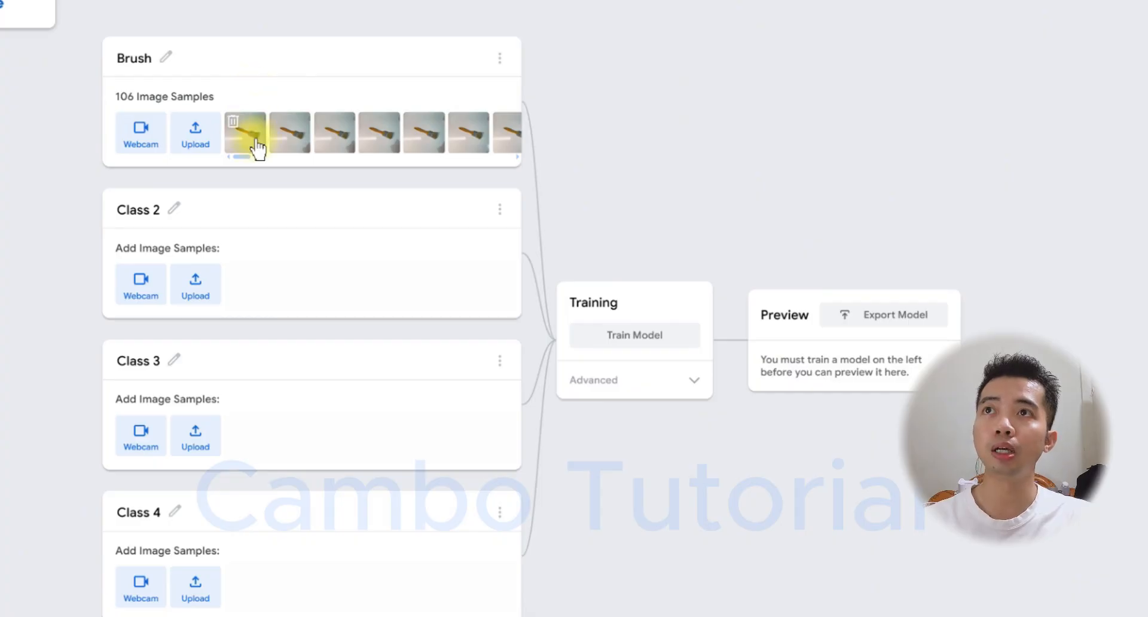
- Look through the Brush class's image samples and display the management options for that class
mouse_move(244, 157)
left_mouse_down()
mouse_move(508, 159)
mouse_move(508, 174)
left_mouse_up()
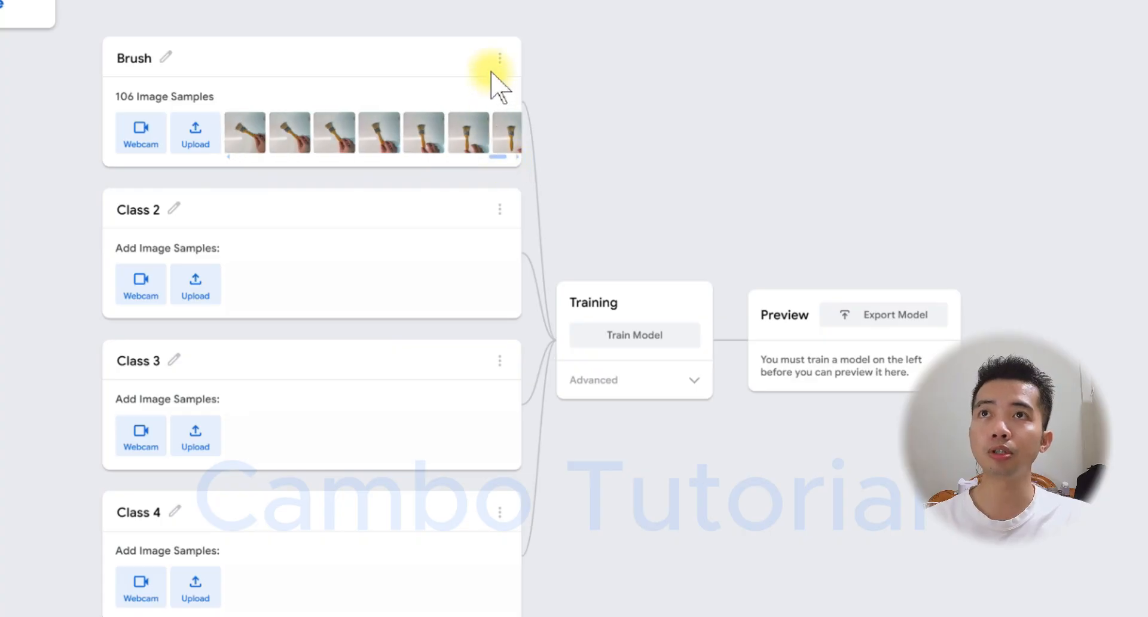
left_click(499, 59)
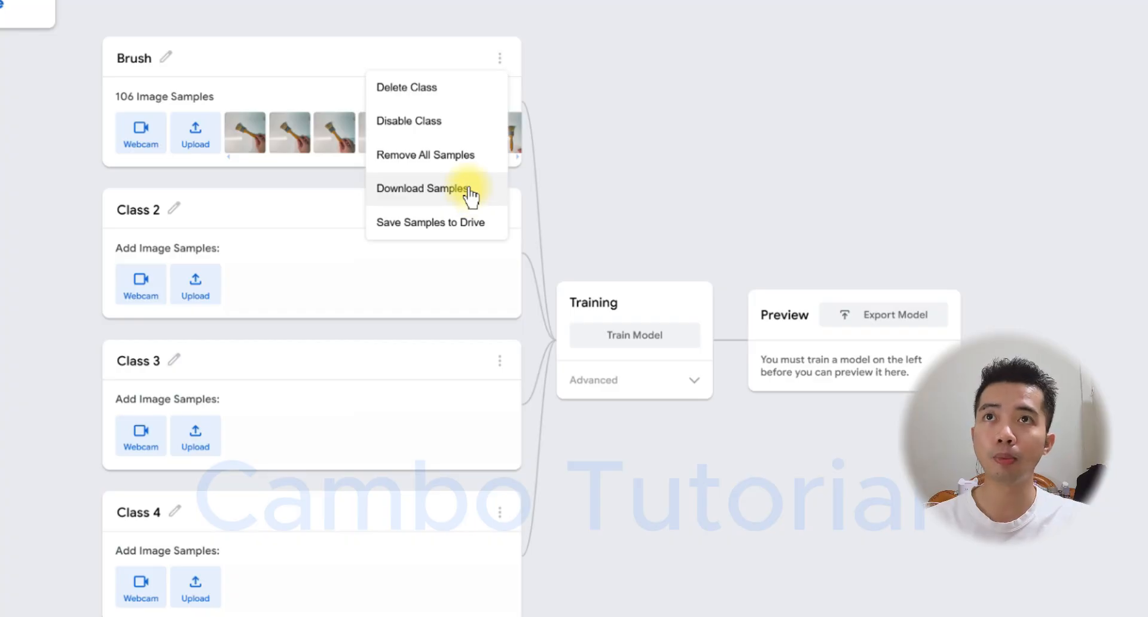
- Rename Class 2 as Pen and upload the pen frame images as its samples
left_click(787, 209)
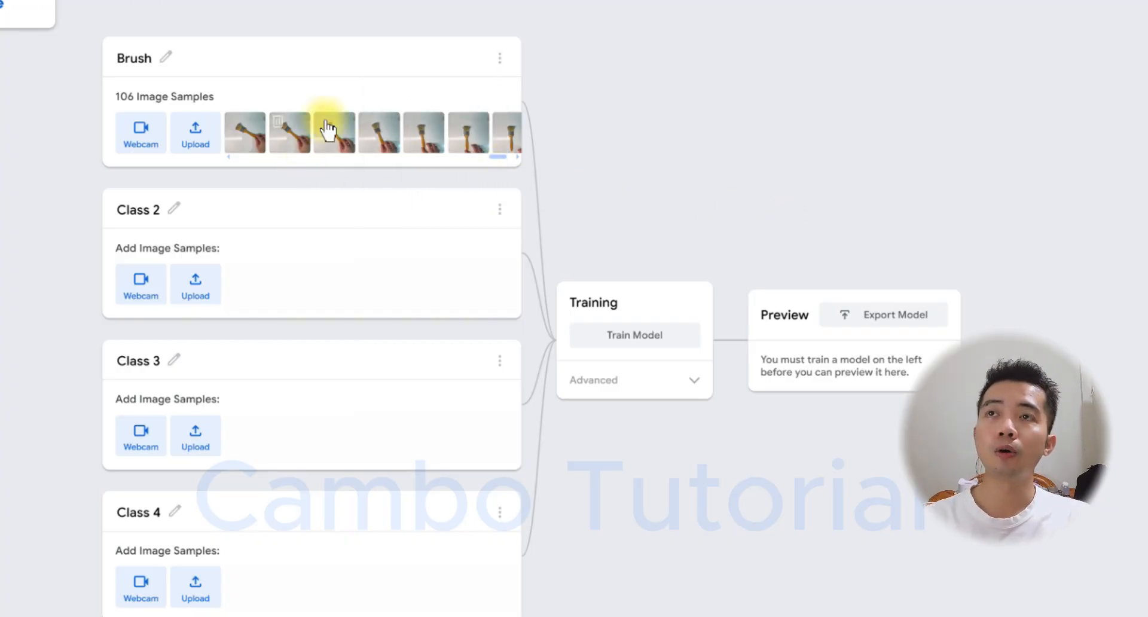
left_click(174, 209)
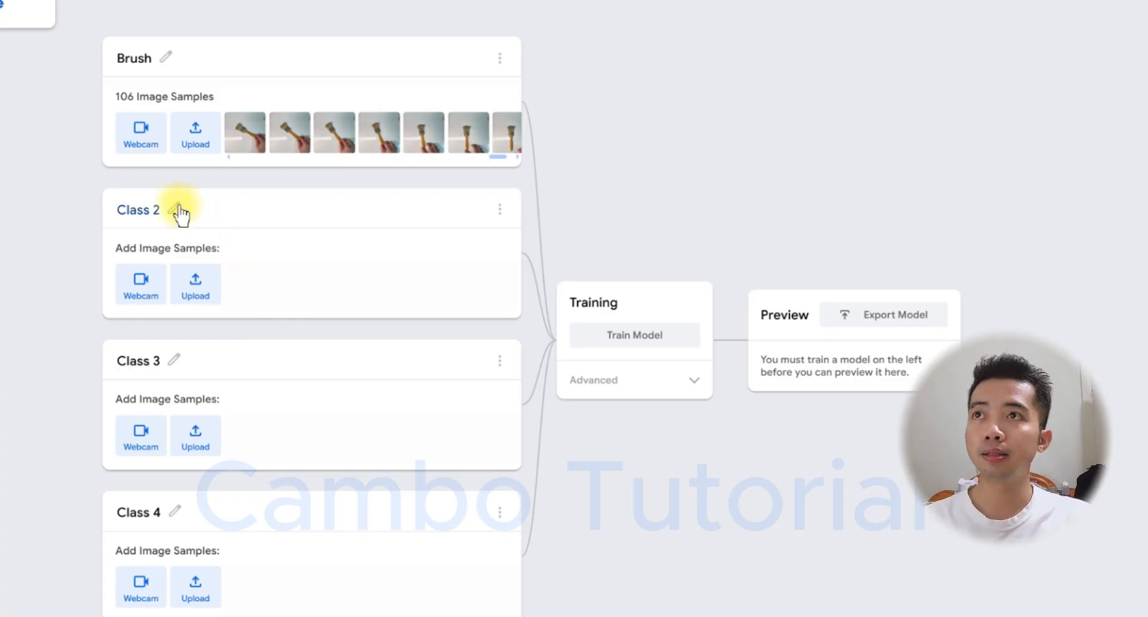
type("Pen")
left_click(723, 200)
left_click(198, 281)
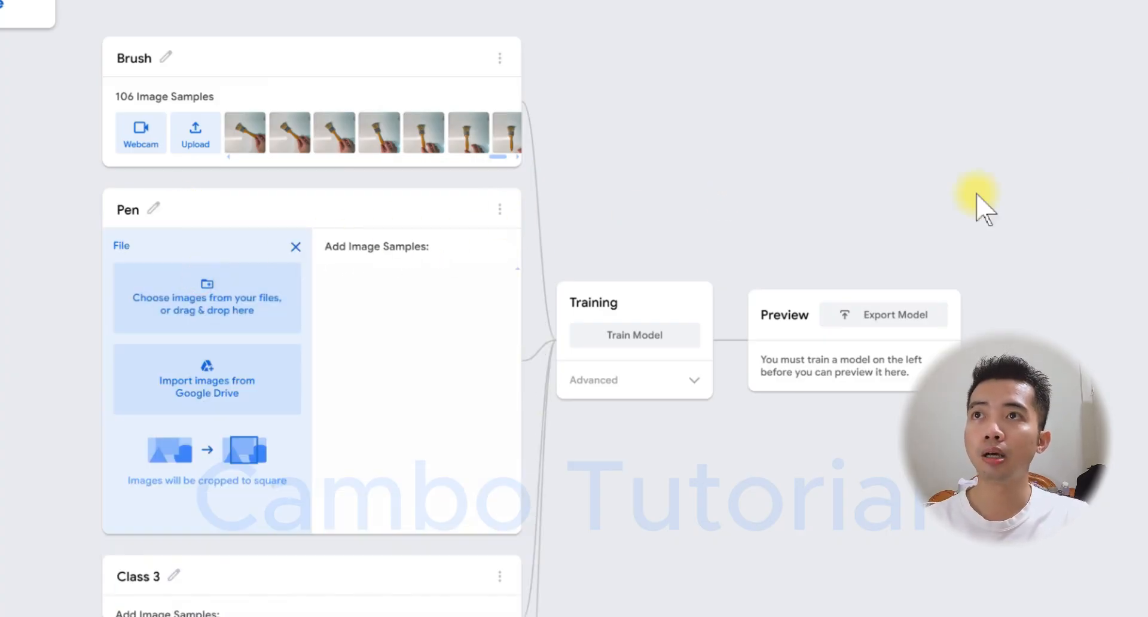
left_click_drag(974, 200, 229, 312)
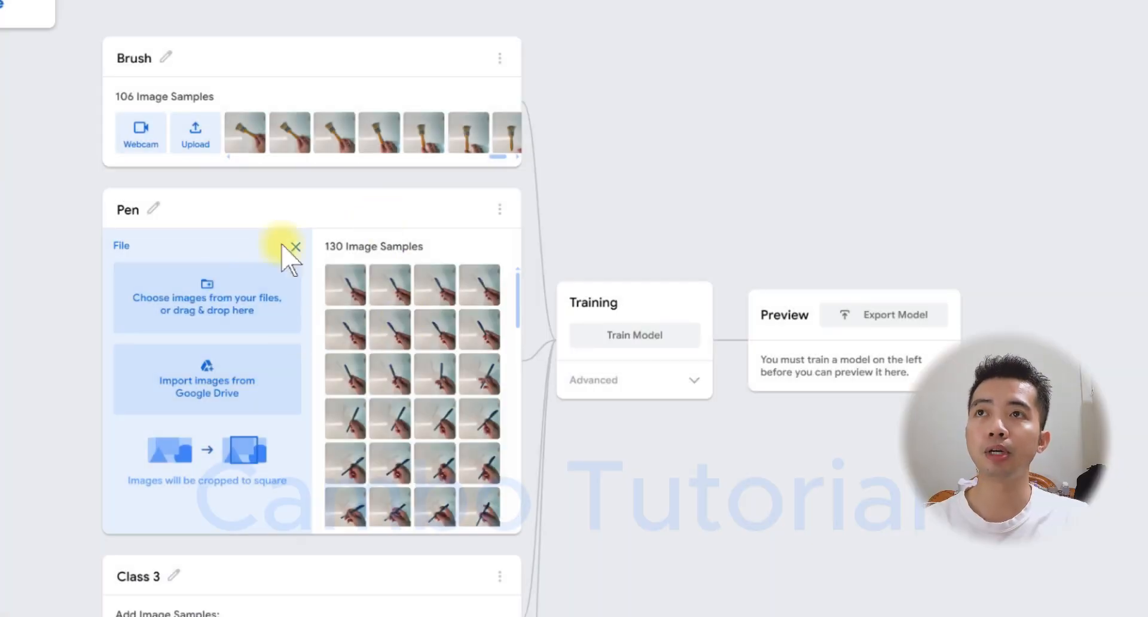
left_click(295, 245)
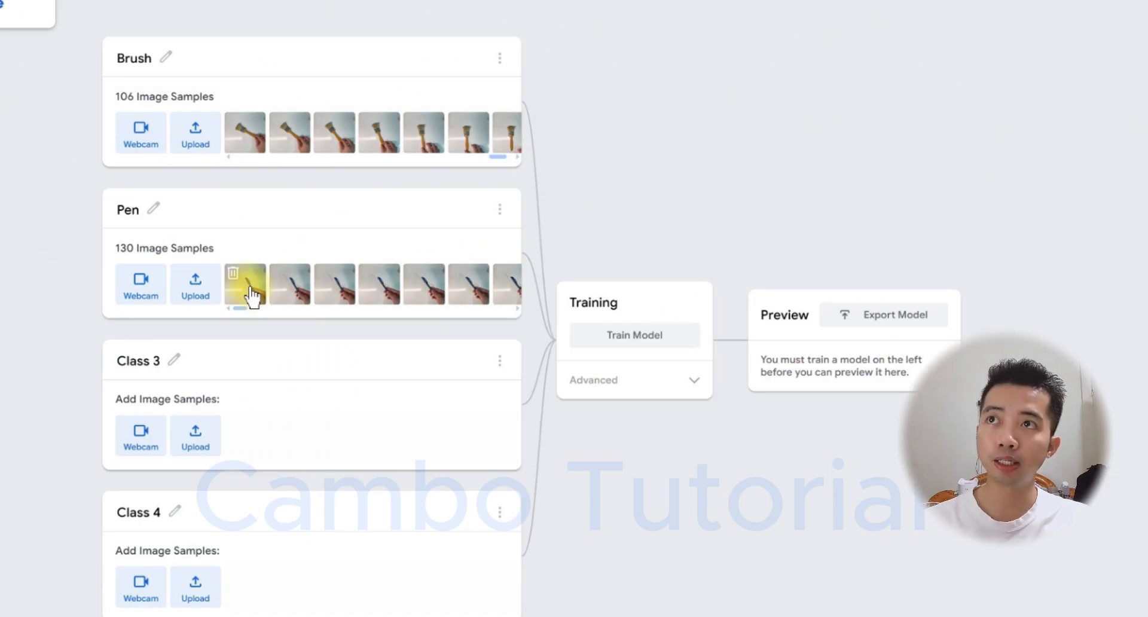
- Rename Class 3 as Scissor and upload the scissor frame images as its samples
left_click(174, 359)
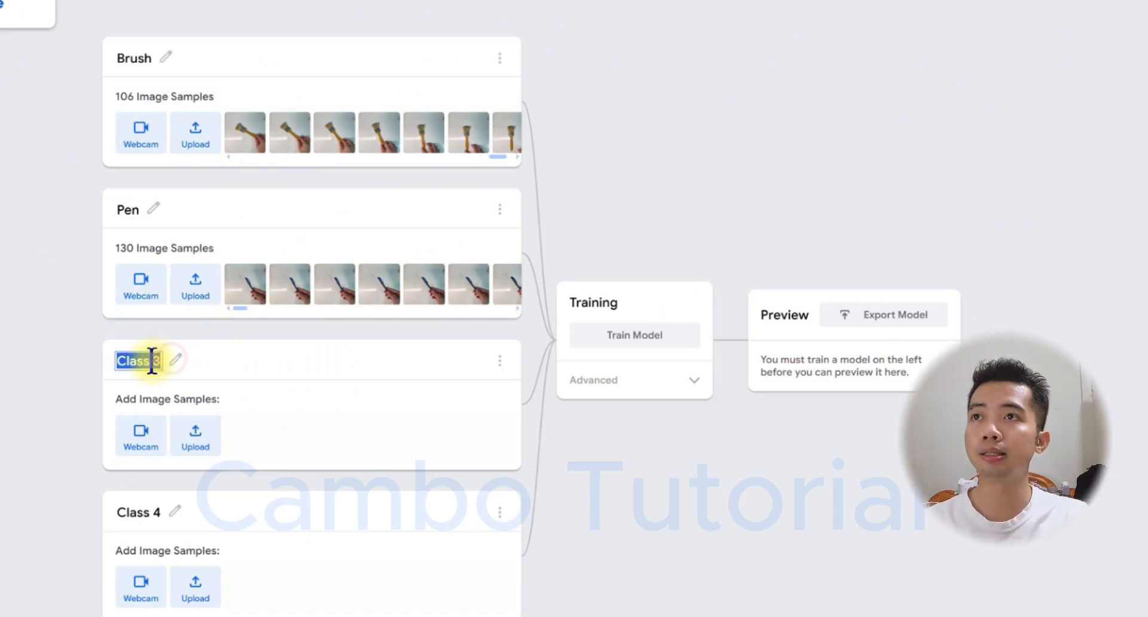
type("Scissor")
left_click(182, 452)
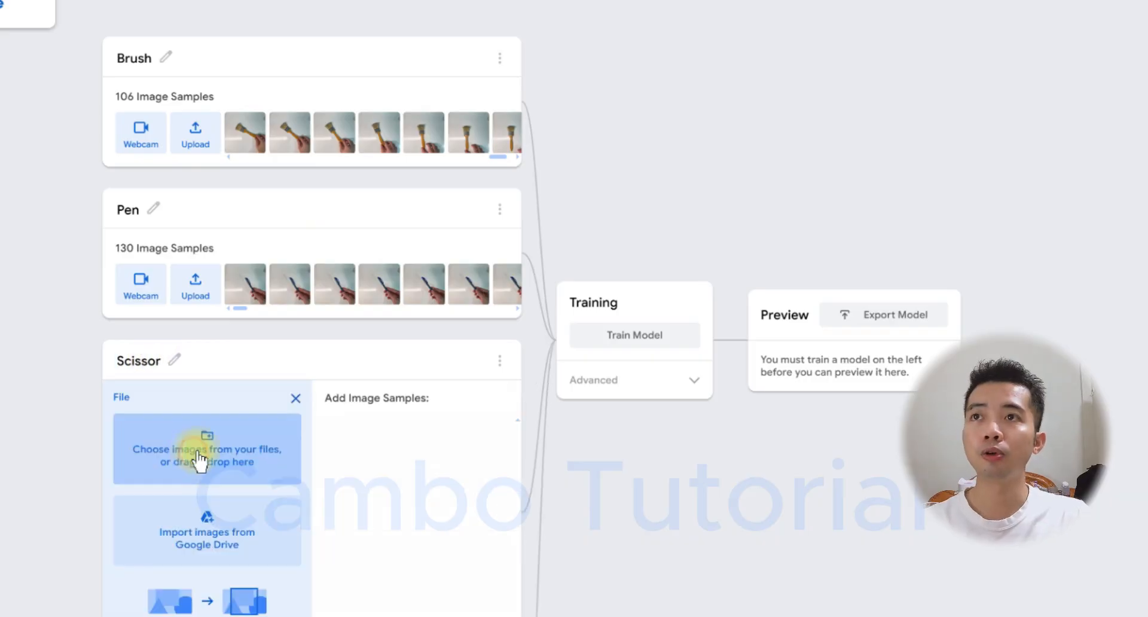
left_click_drag(487, 290, 200, 461)
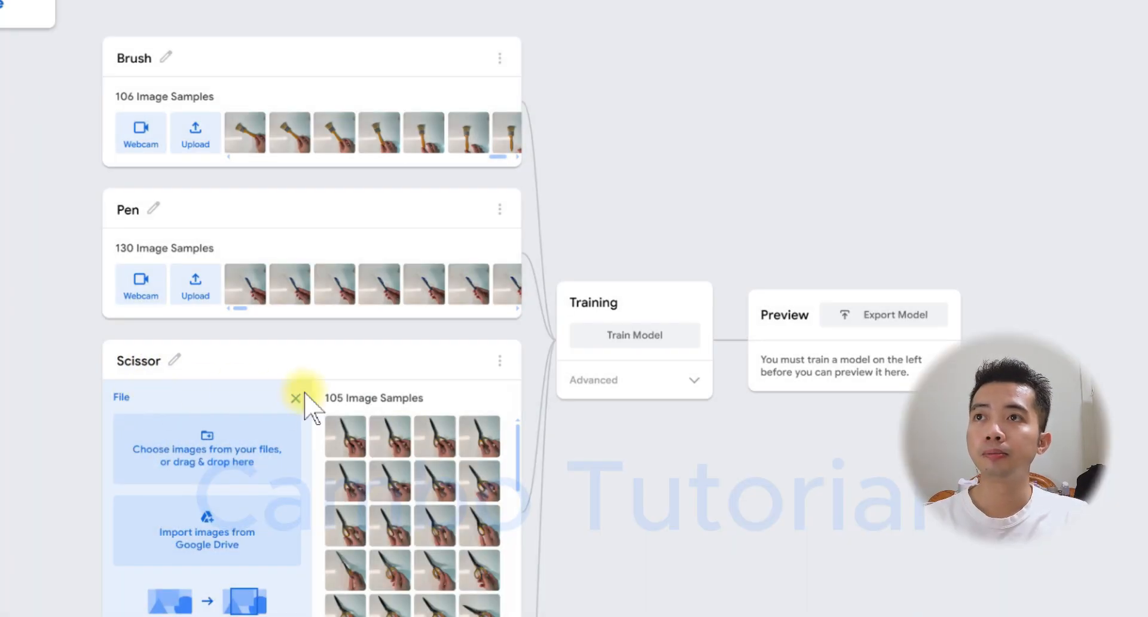
left_click(295, 398)
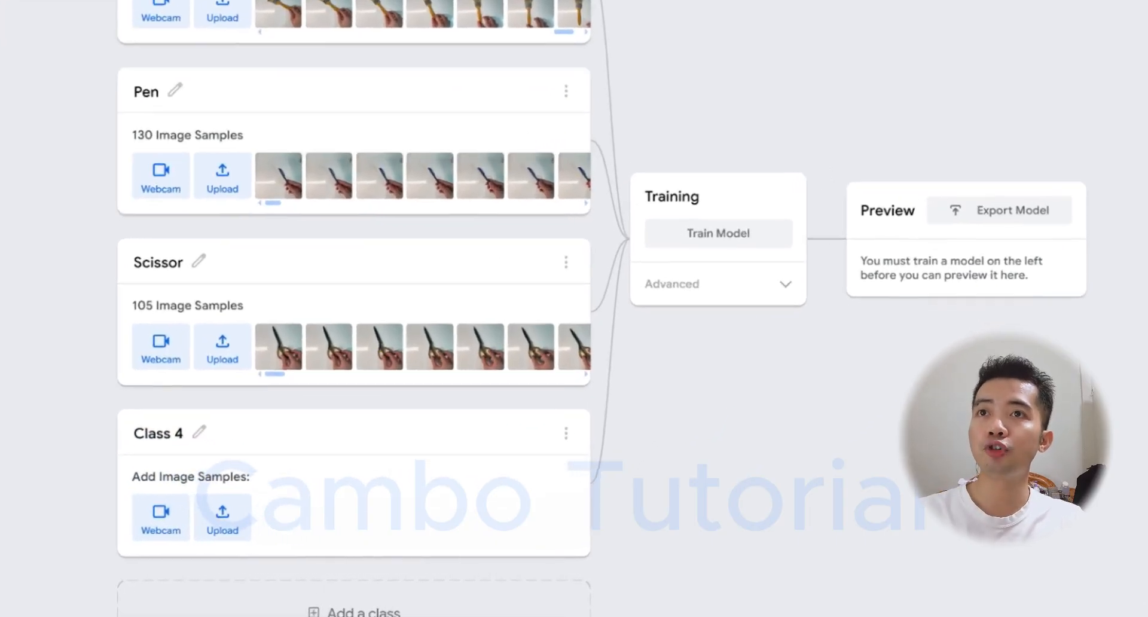
- Rename Class 4 as Cat and start webcam capture for it, allowing camera access for this time only
left_click(157, 425)
type("Cat")
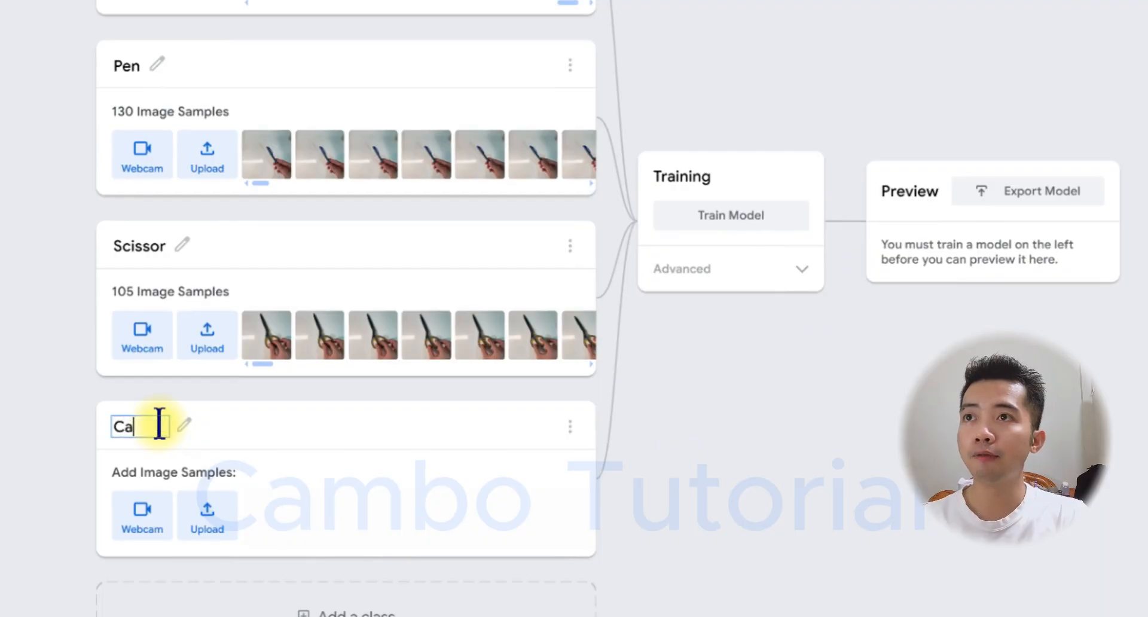
left_click(137, 529)
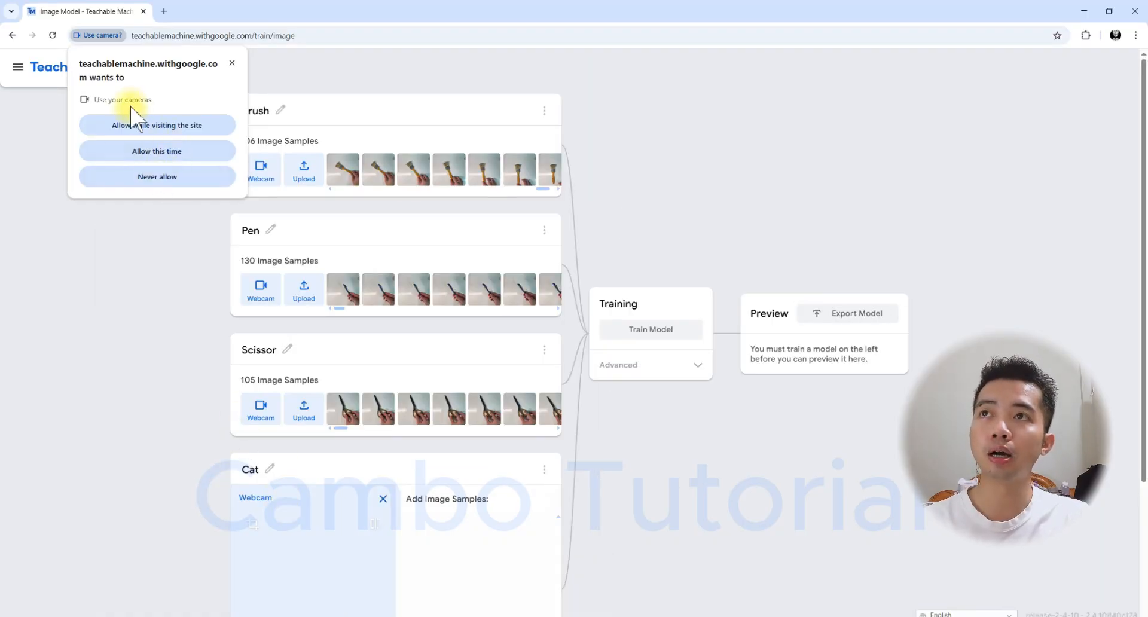
left_click(169, 150)
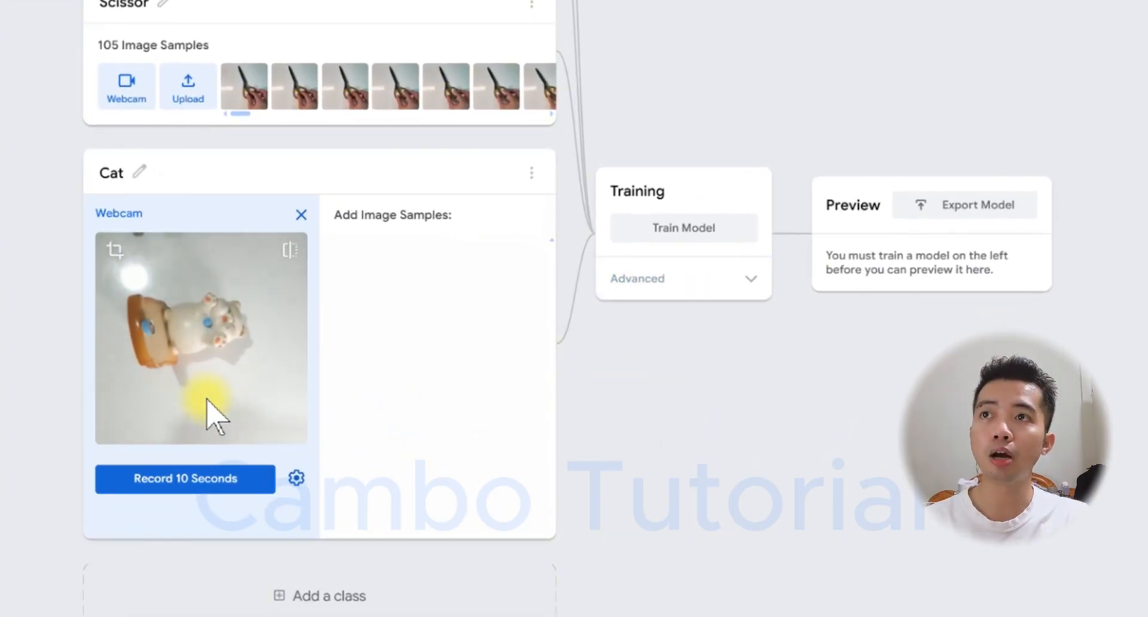
- Try the Hold to Record option in the Cat class's webcam settings and restore timed recording
left_click(296, 478)
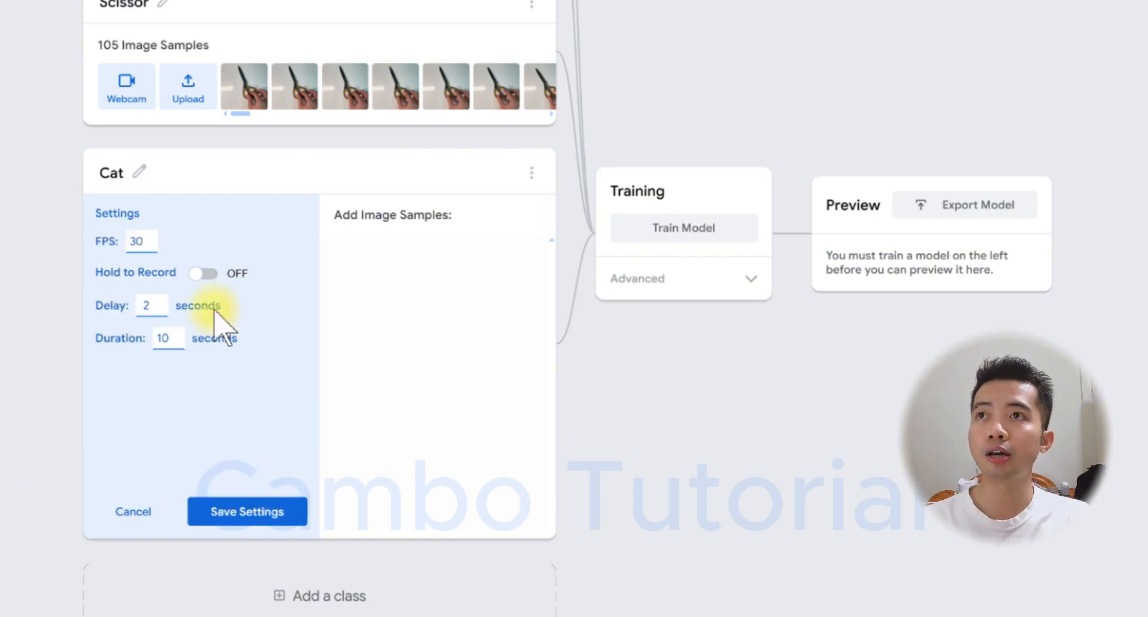
left_click(203, 273)
left_click(231, 511)
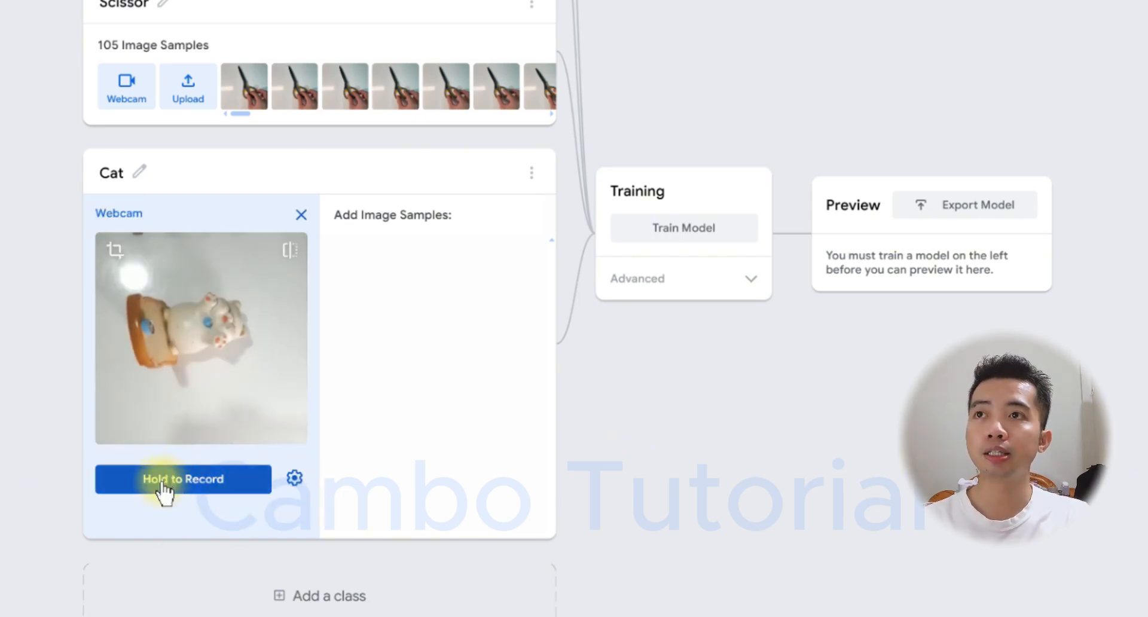
left_click(294, 478)
left_click(204, 274)
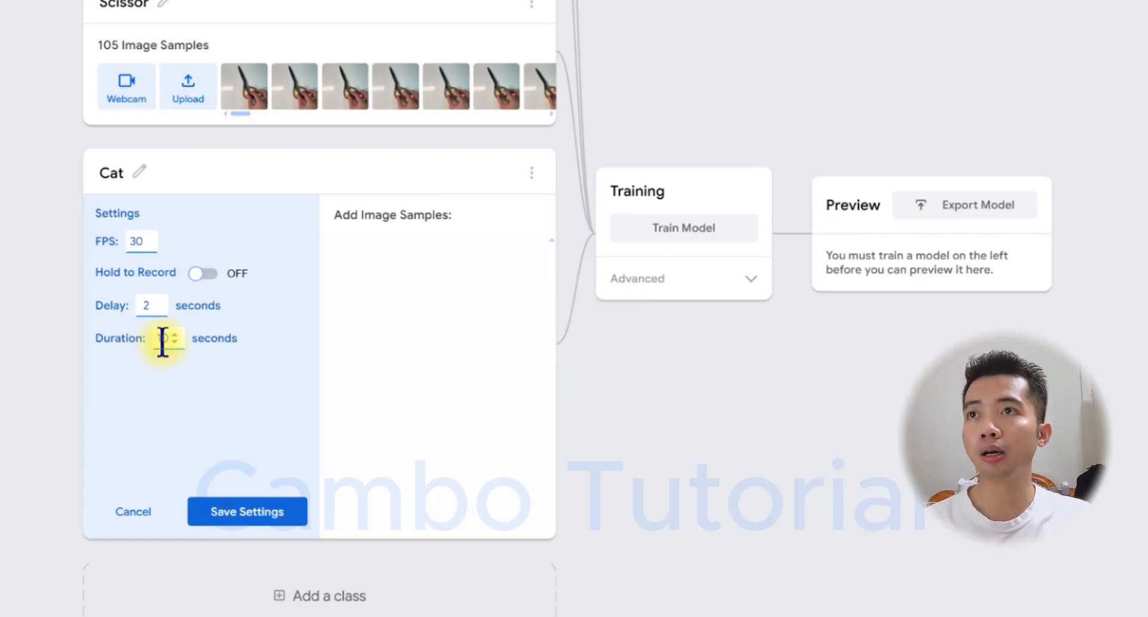
left_click(259, 518)
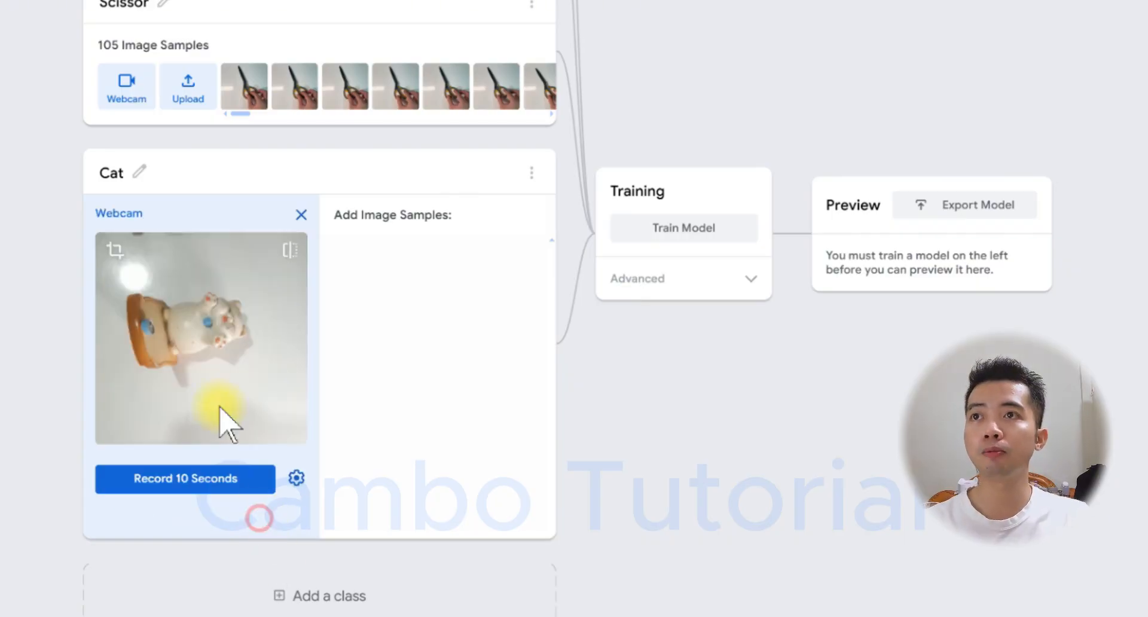
- Record 10 seconds of webcam image samples for the Cat class, look through them and close the webcam capture
left_click(244, 494)
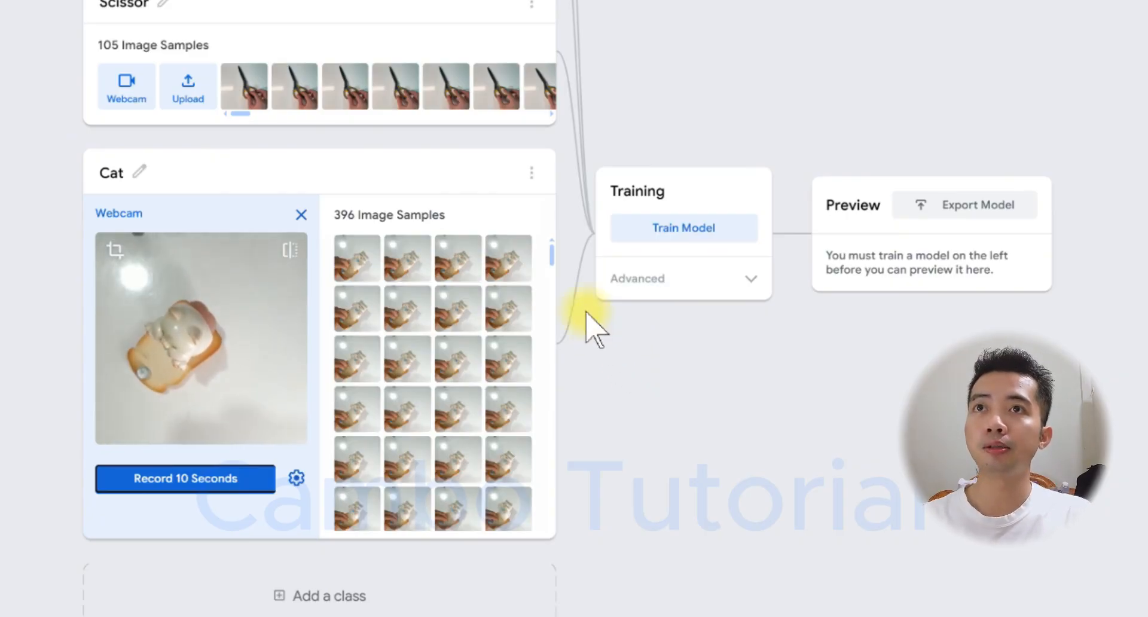
left_click(551, 260)
left_click_drag(552, 266, 550, 565)
left_click(301, 214)
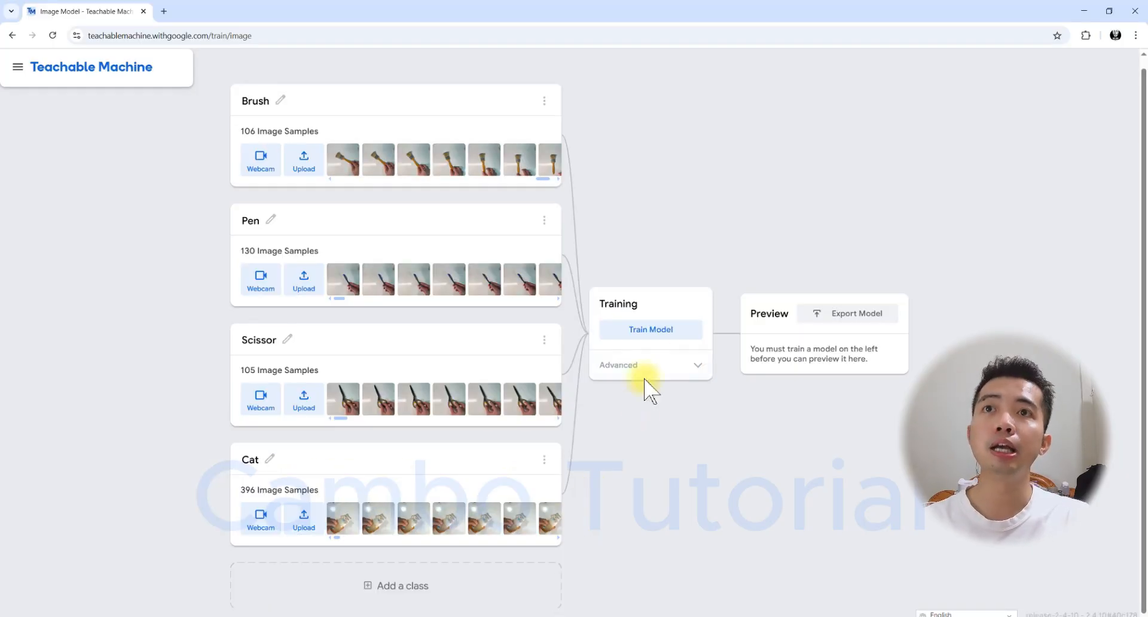
- Review the advanced training settings and train the model on the Brush, Pen, Scissor and Cat classes
left_click(697, 366)
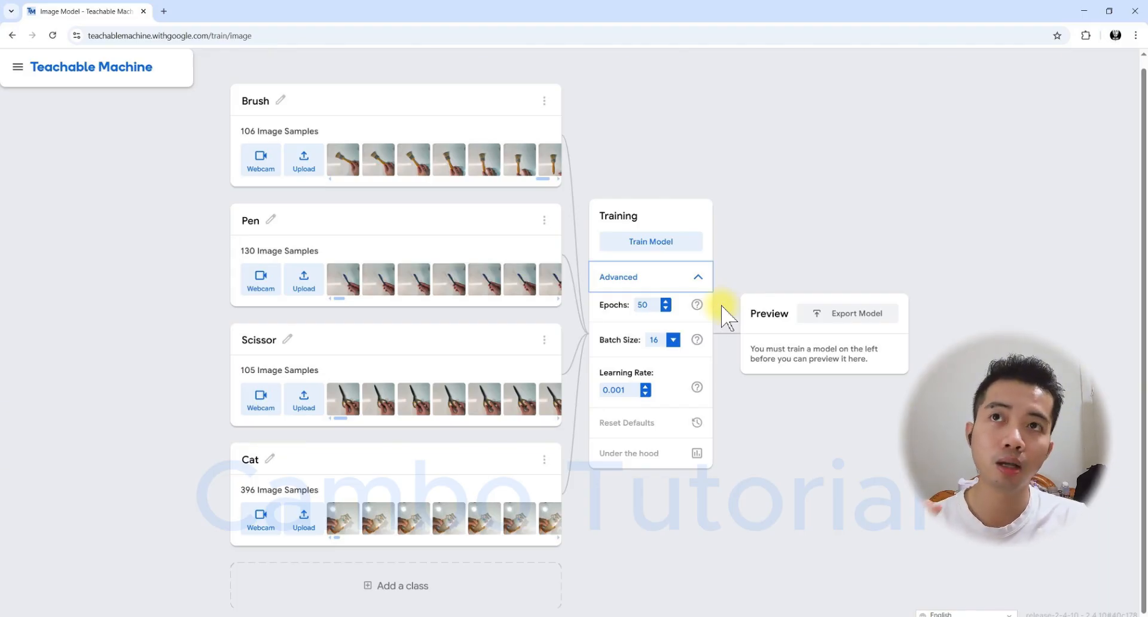
left_click(695, 280)
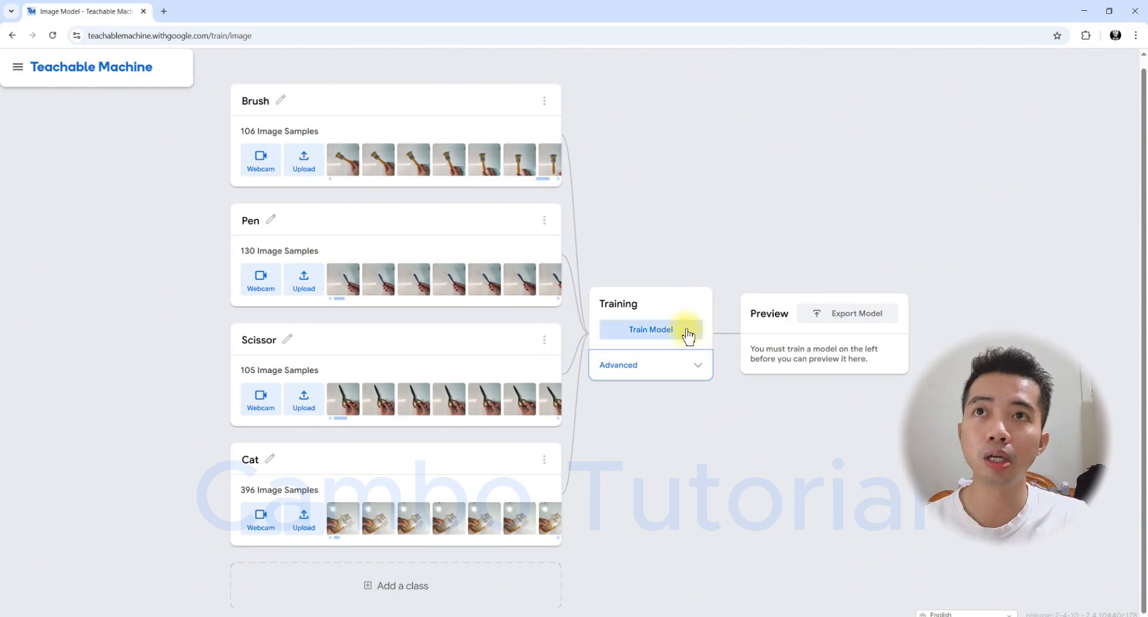
left_click(688, 332)
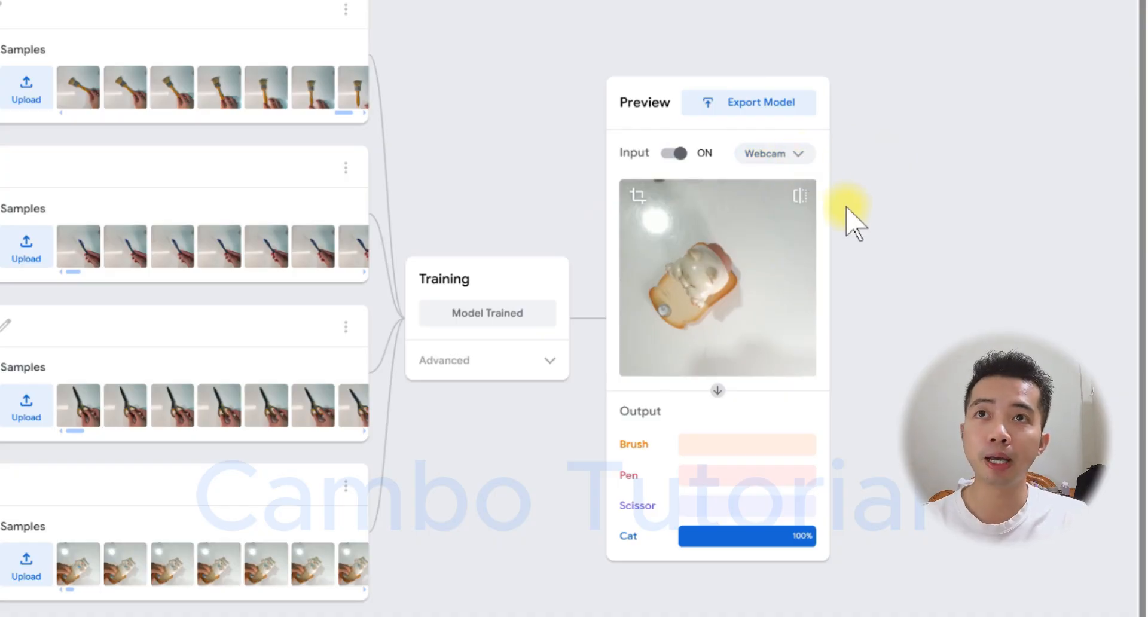
- Flip the camera in the preview and test the trained model on the live webcam input
left_click(800, 196)
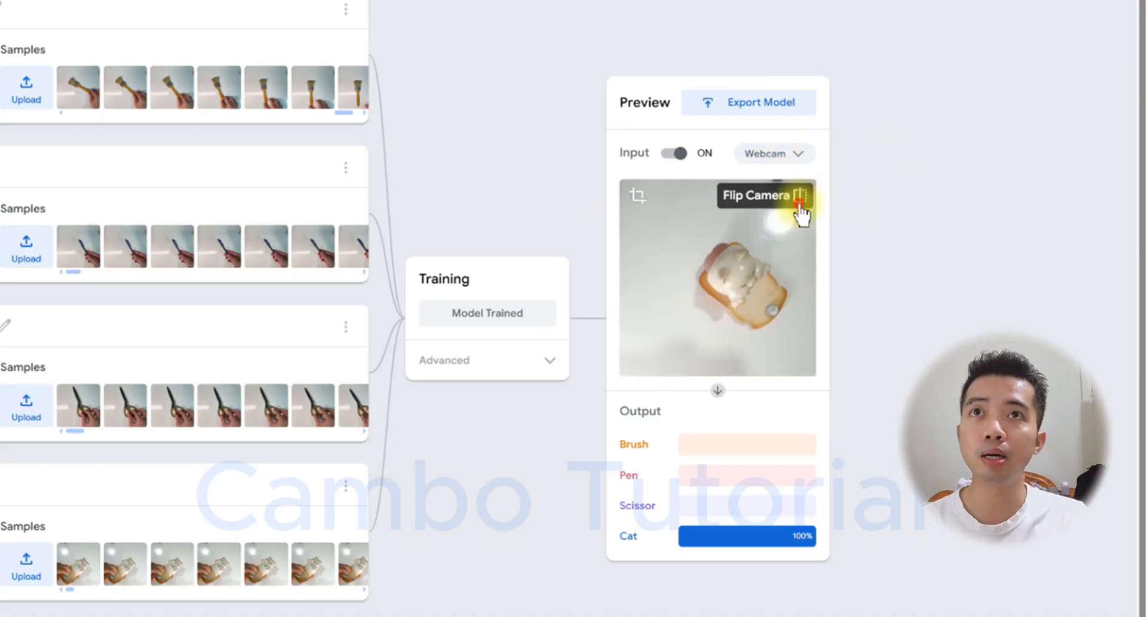
left_click(988, 235)
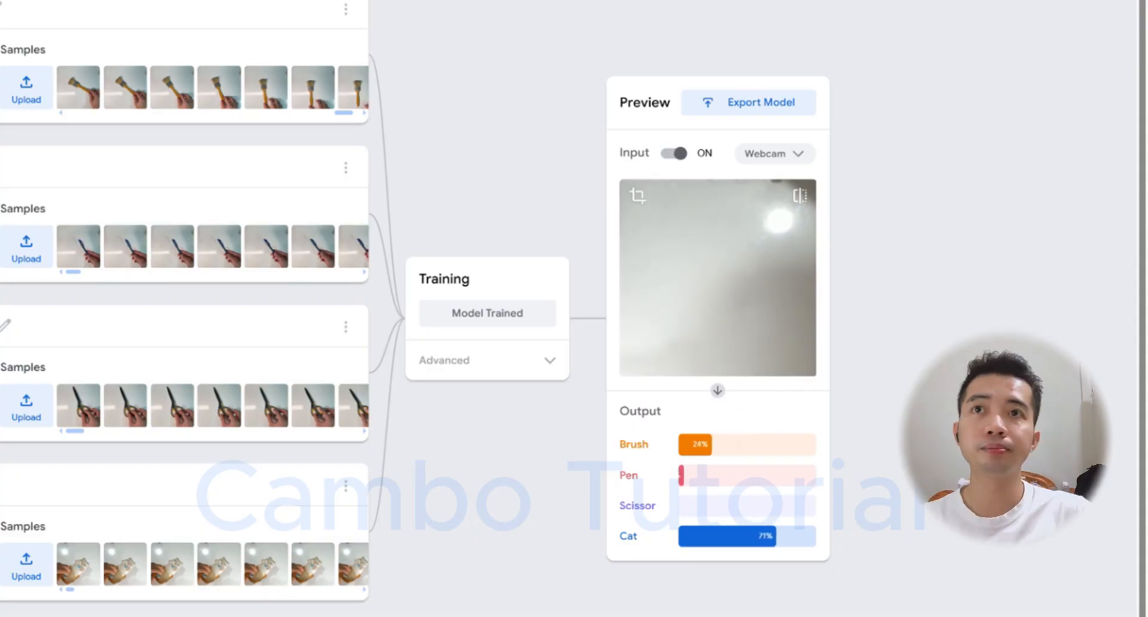
- View the fifth Scissor image sample enlarged and close it
scroll(1069, 588, "up", 1)
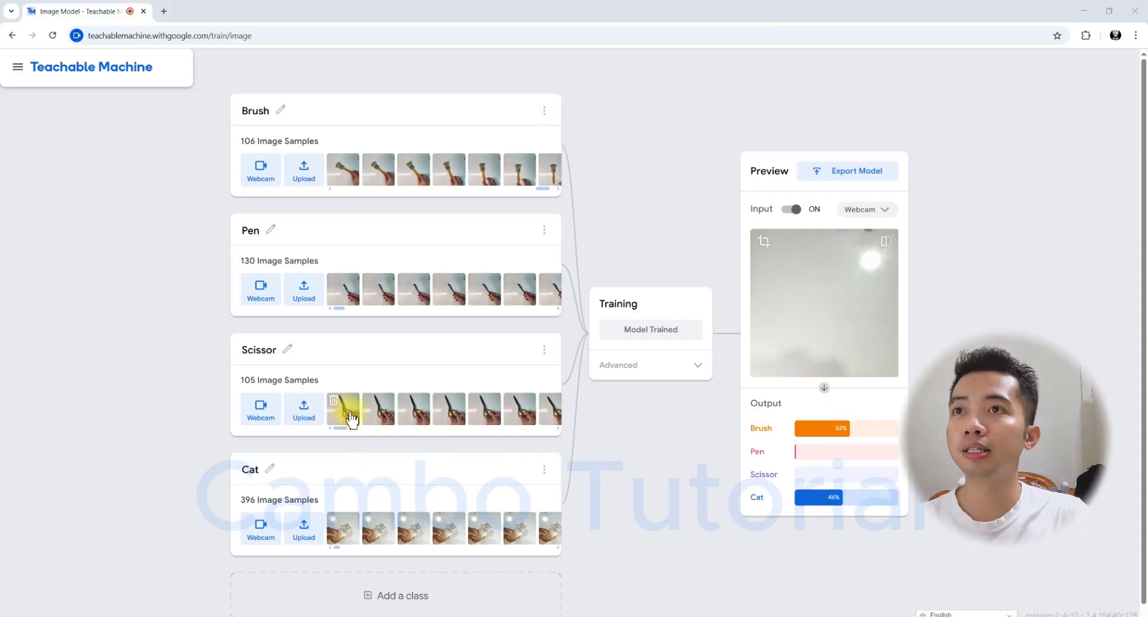
left_click(487, 418)
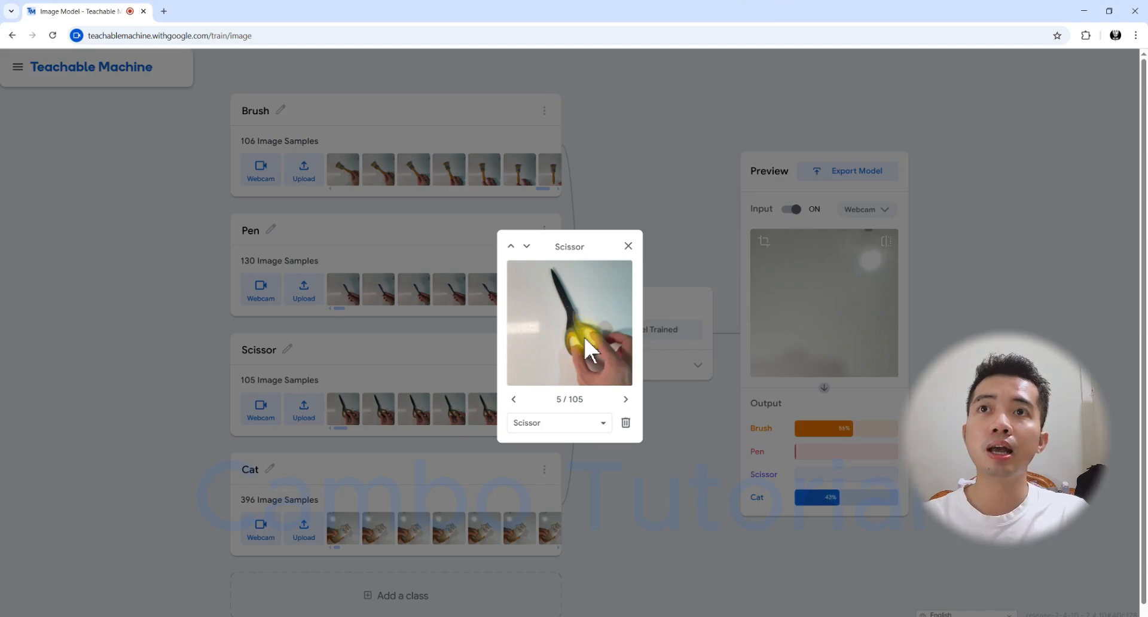
left_click(628, 247)
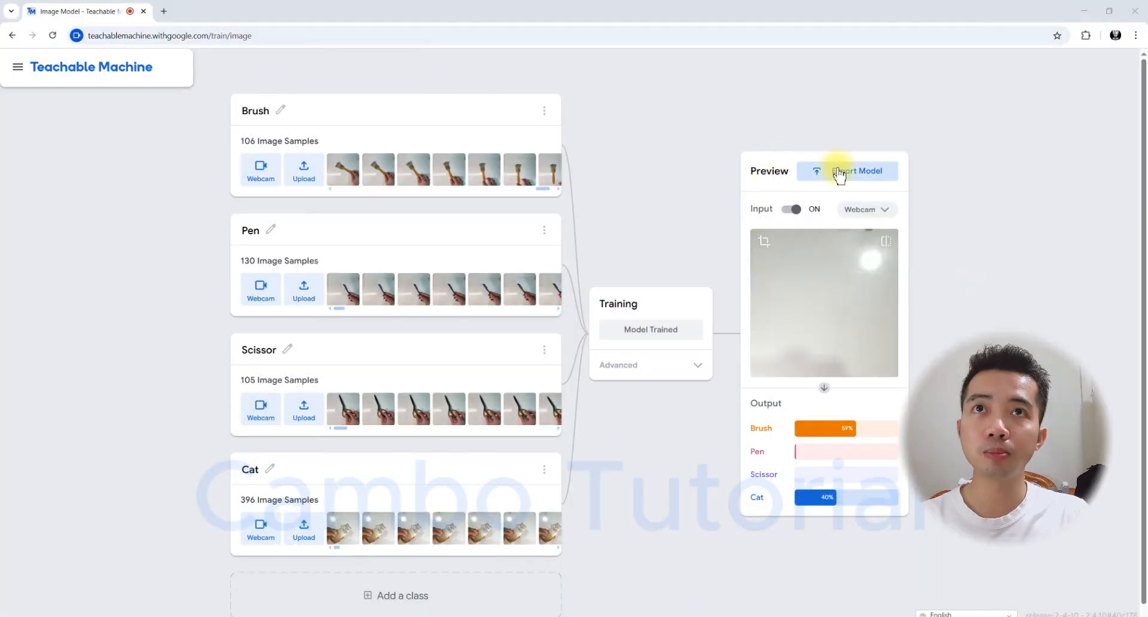
- Open the model export options and look through the Tensorflow.js code snippets for Javascript and p5.js
left_click(840, 177)
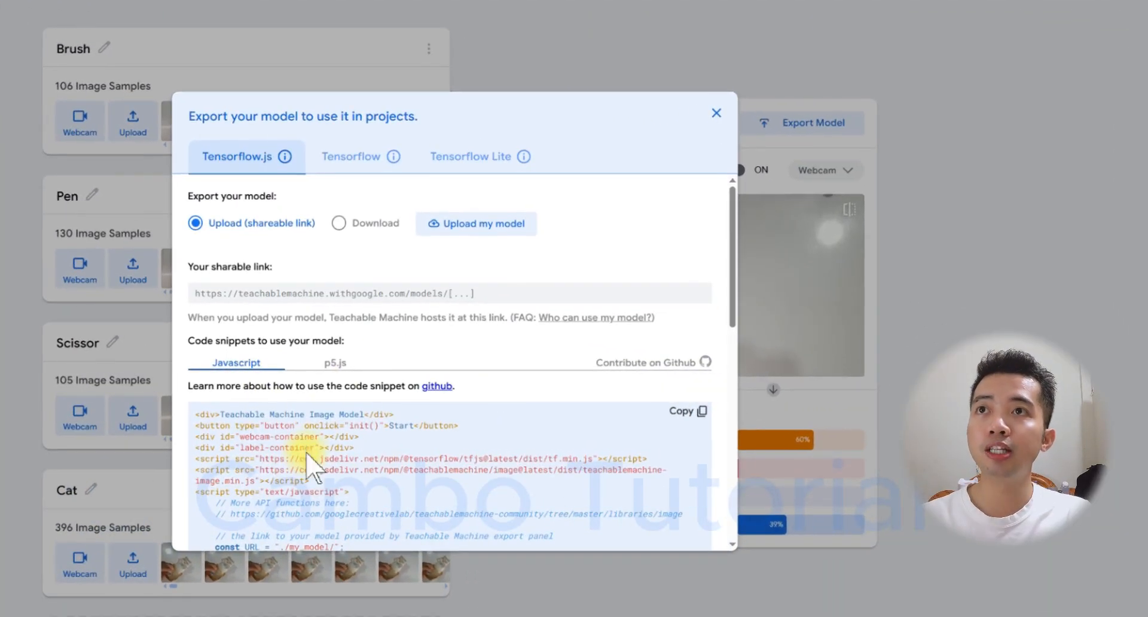
left_click_drag(731, 313, 731, 264)
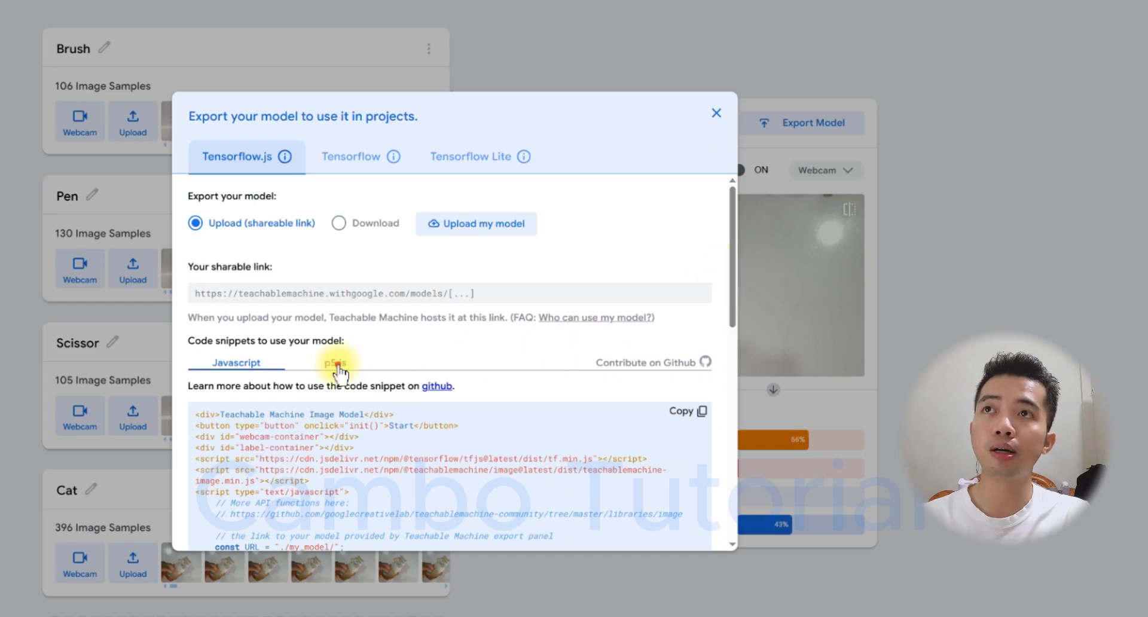
left_click(334, 362)
left_click_drag(738, 293, 441, 389)
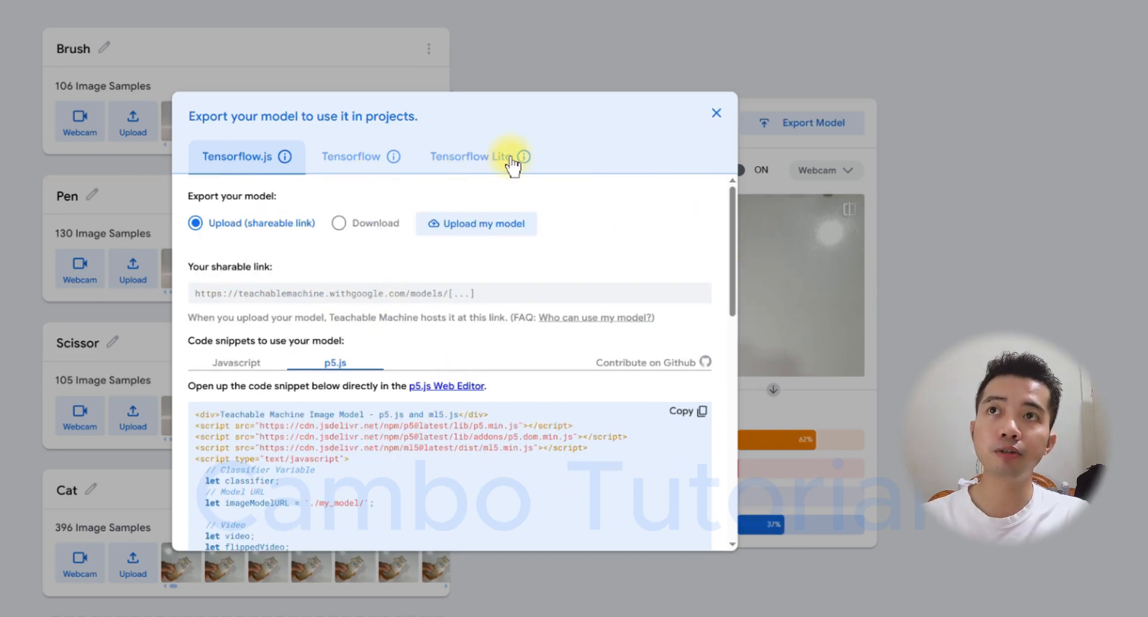
- Read through the Tensorflow Lite export instructions and view the Tensorflow export options
left_click(490, 164)
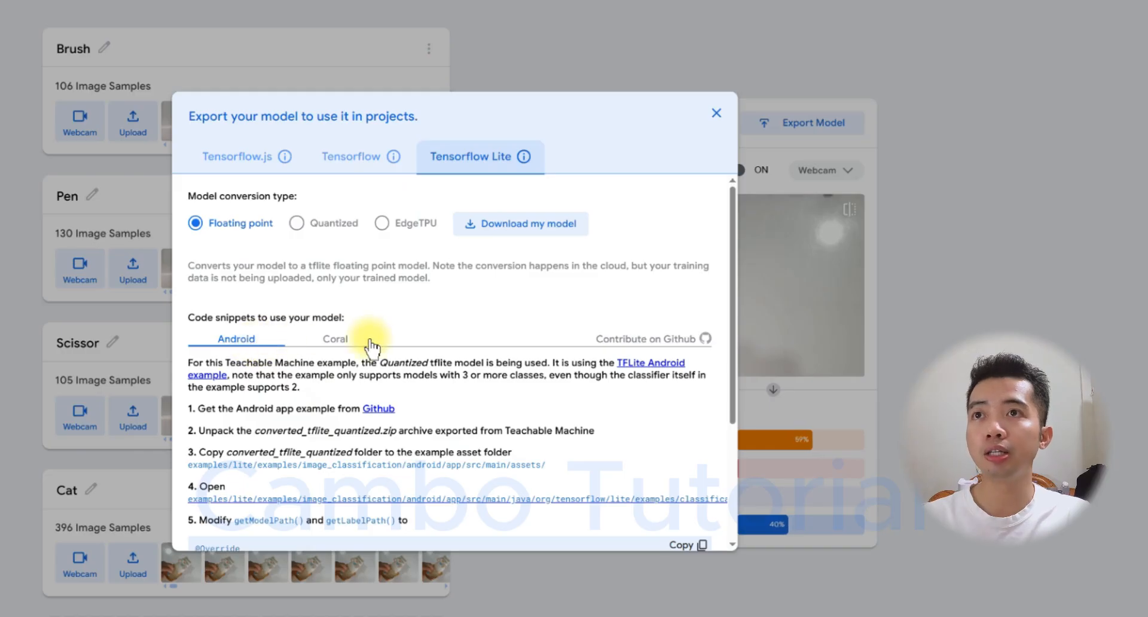
scroll(461, 359, "down", 3)
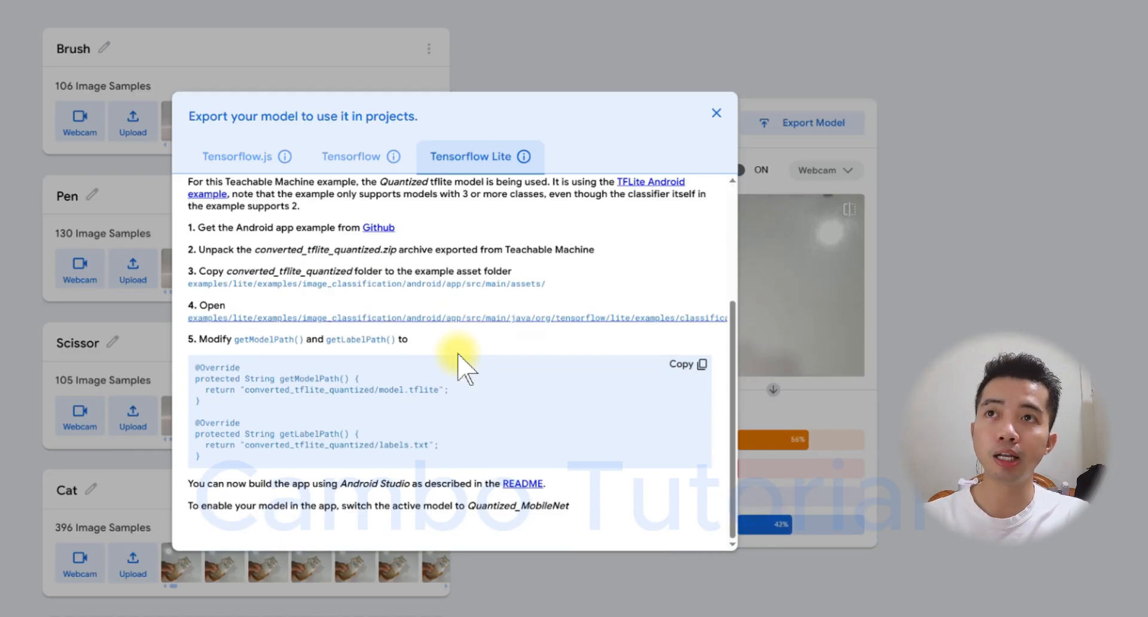
scroll(457, 359, "up", 3)
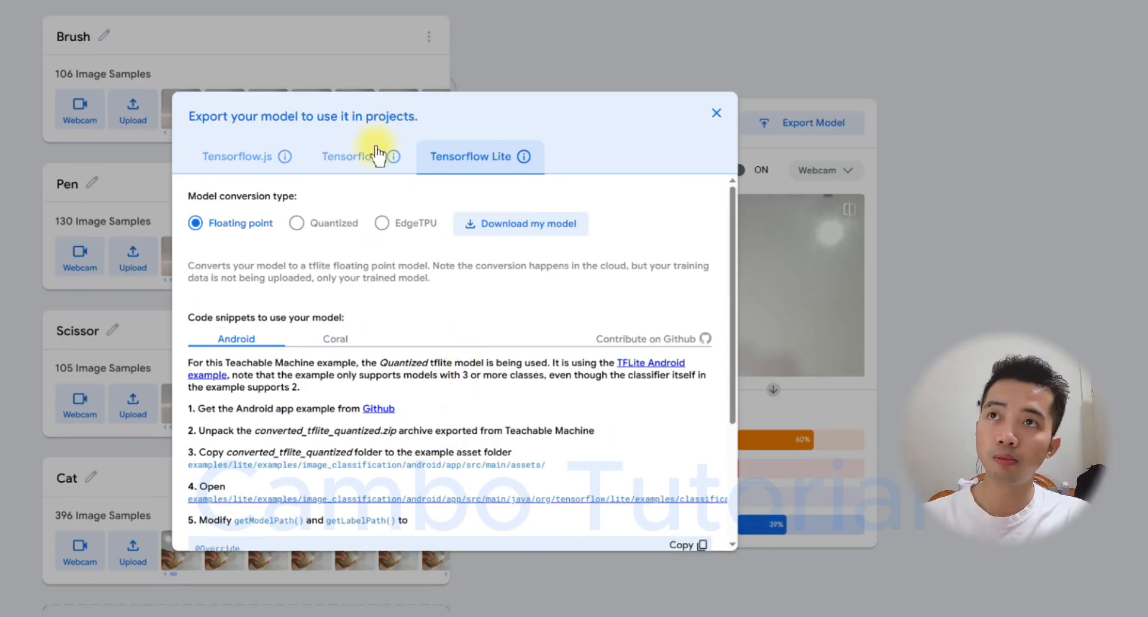
left_click(375, 157)
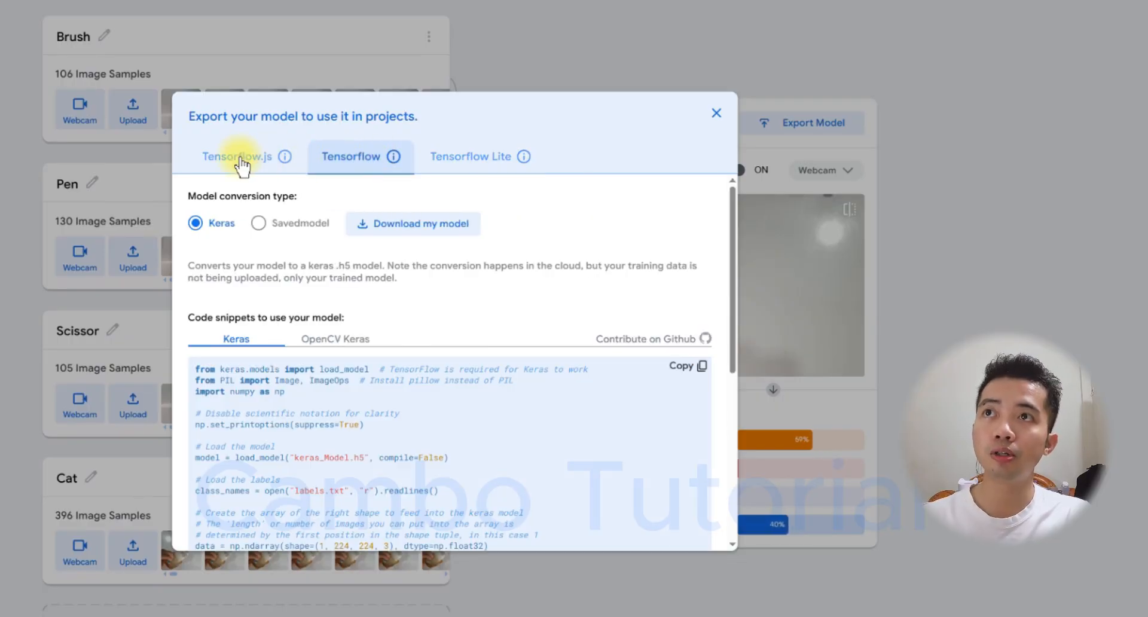
- Return to the Tensorflow.js export options and display the p5.js code snippet
left_click(240, 159)
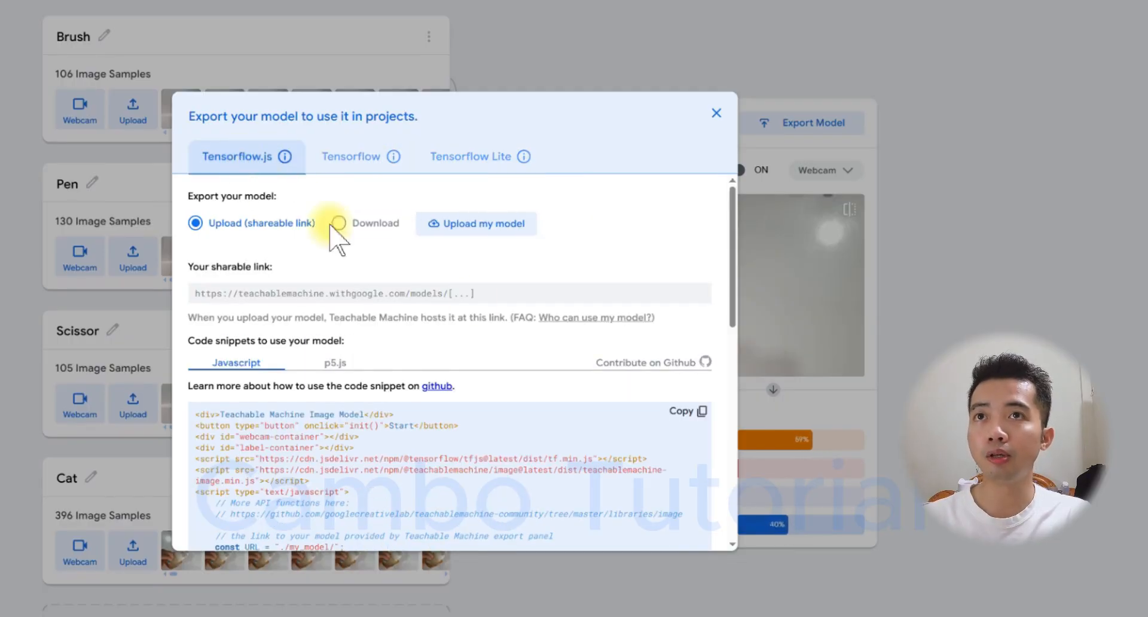
left_click_drag(731, 288, 733, 316)
left_click(334, 362)
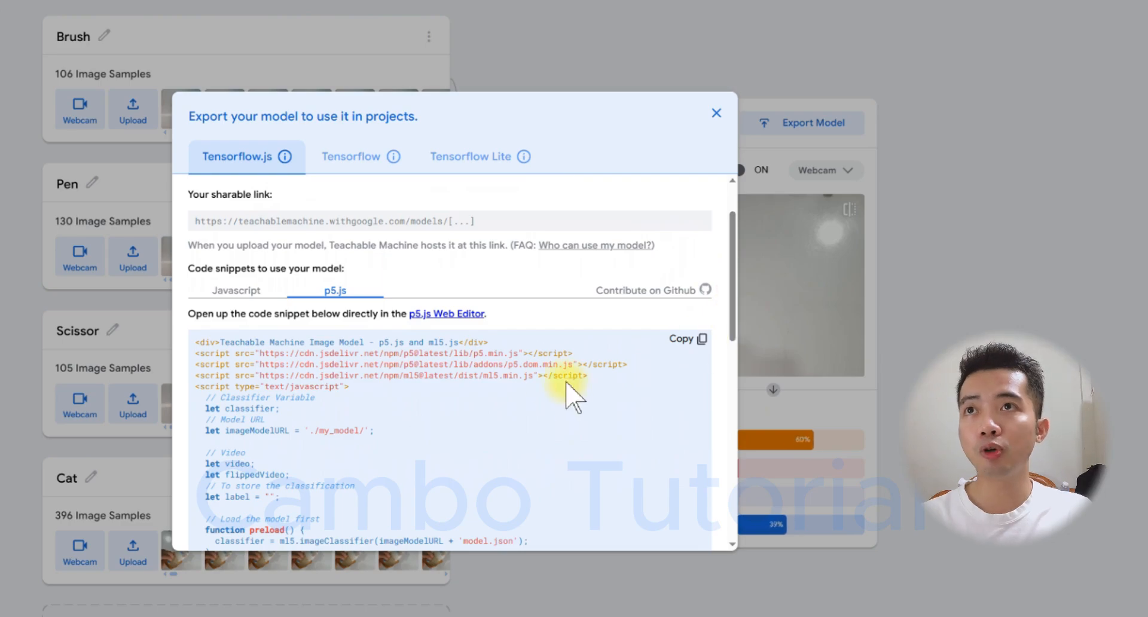
- Look through the p5.js code snippet and upload the model to the cloud to generate its shareable link
left_click_drag(732, 328, 745, 401)
left_click_drag(746, 412, 740, 259)
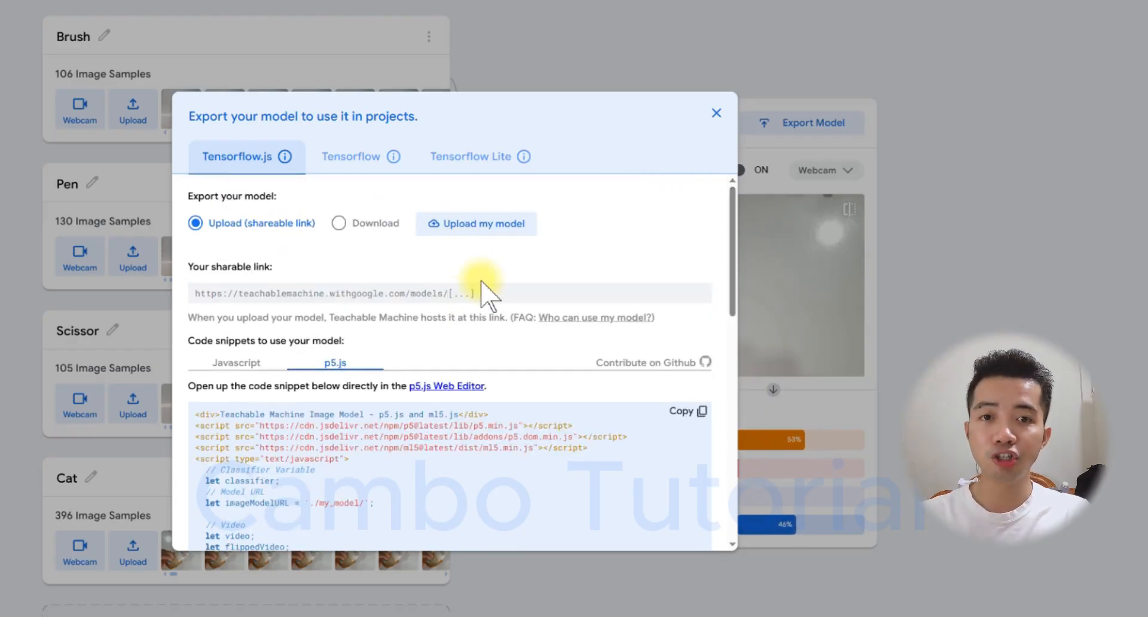
left_click(507, 230)
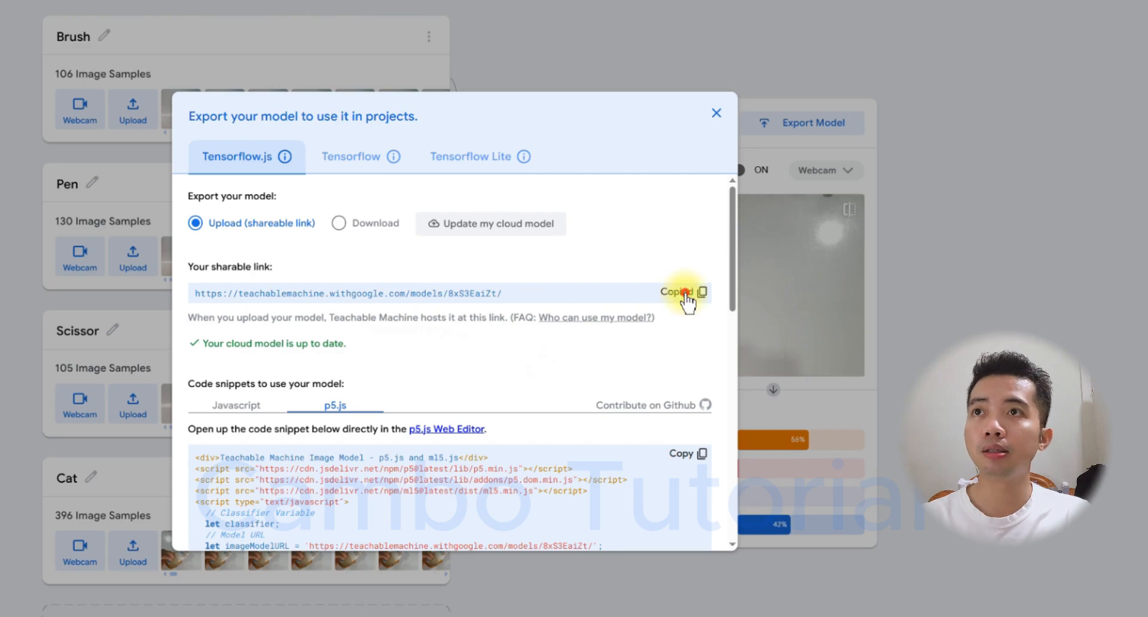
- Copy the model's shareable link and open it in a new browser tab, returning to the model training page after viewing the live preview
left_click_drag(504, 294, 303, 293)
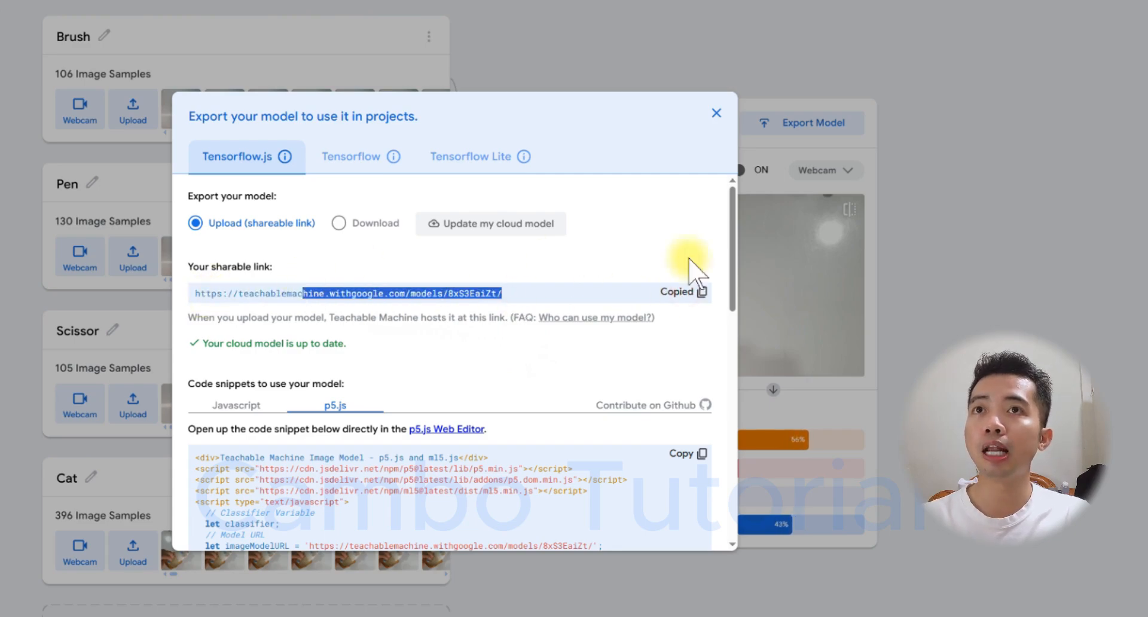
left_click(677, 293)
key("ctrl+t")
key("ctrl+v")
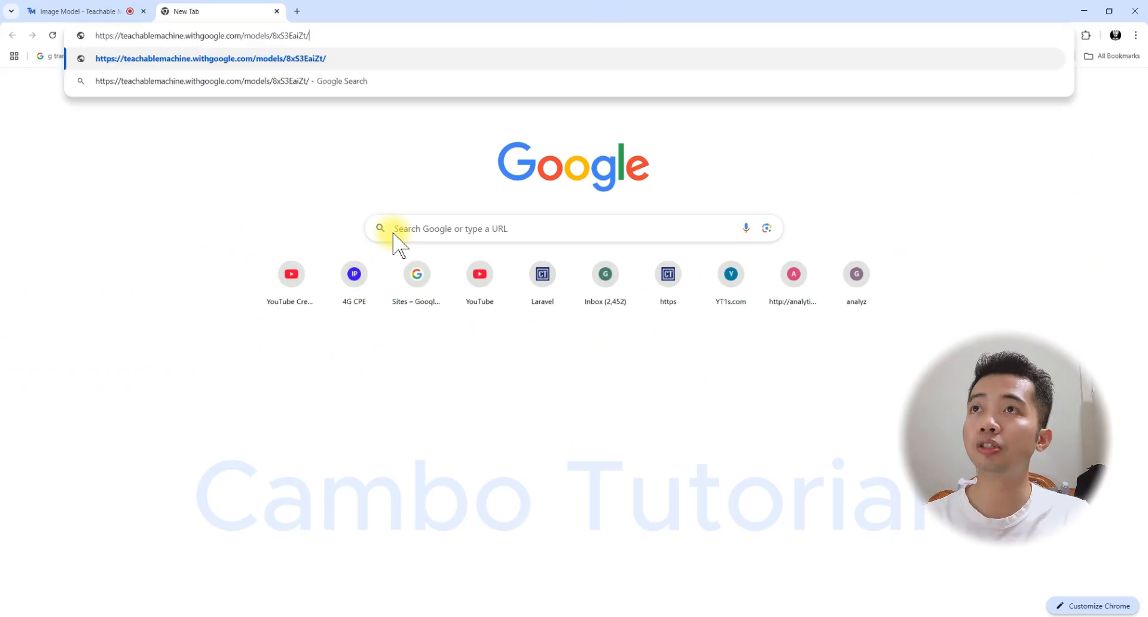
key("Return")
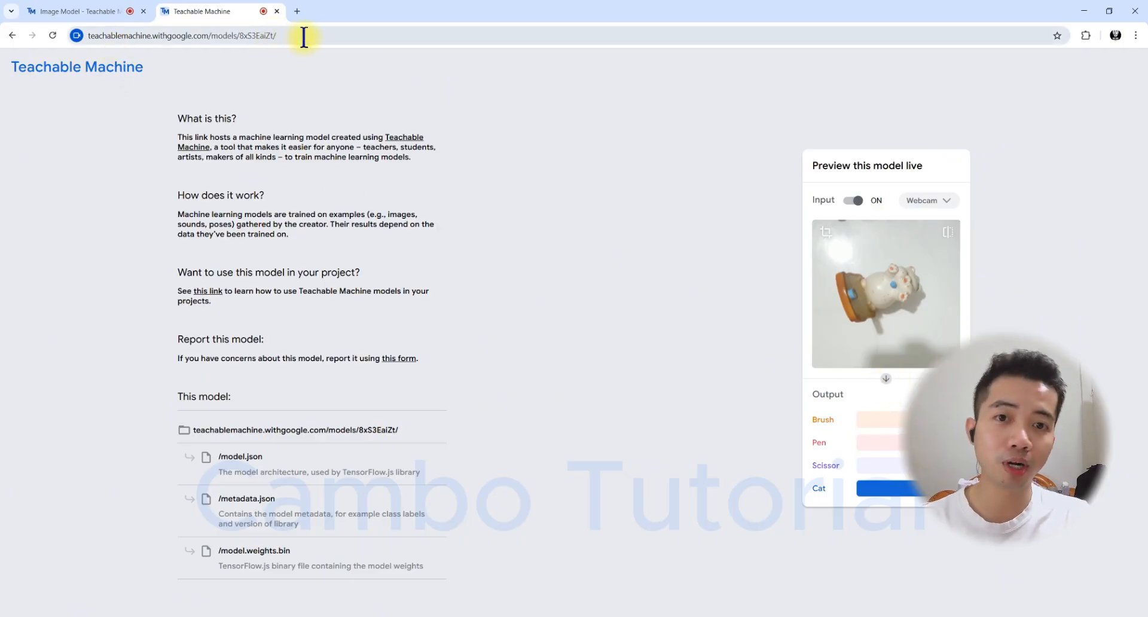
left_click(106, 10)
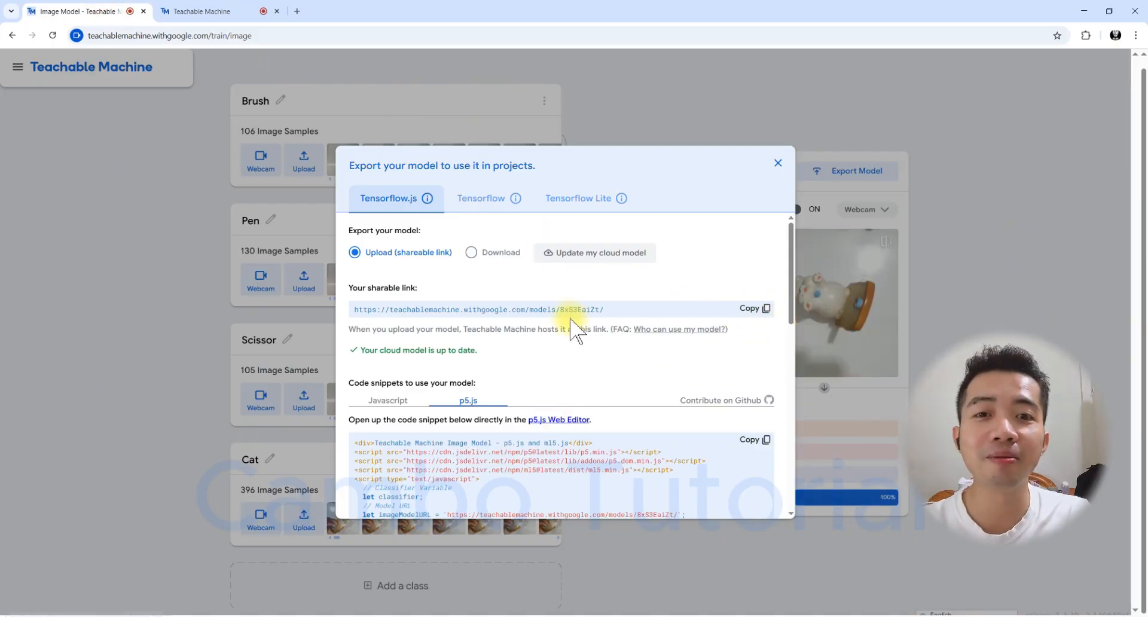